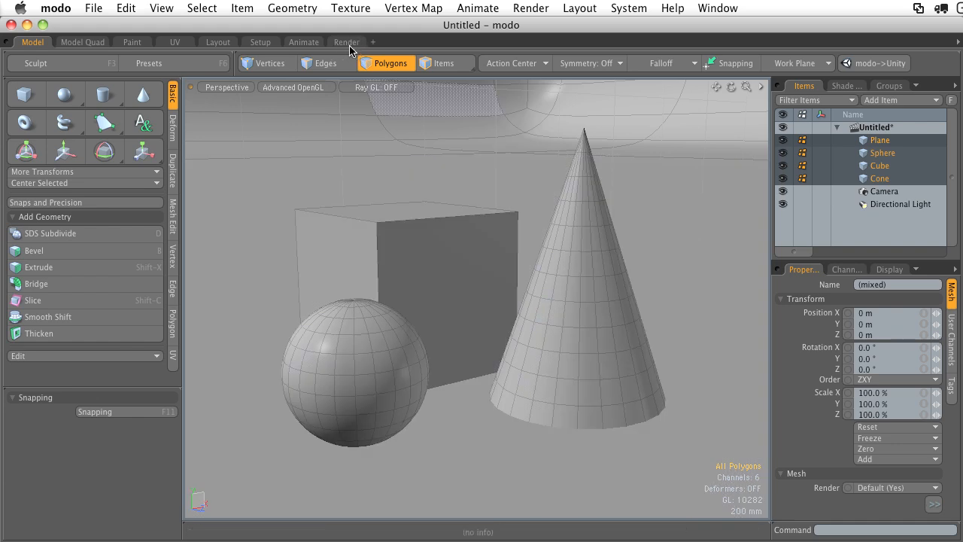
# Switch to the Render layout, look through the scene Camera in the camera viewport and reframe the objects in the perspective view.
pyautogui.click(346, 42)
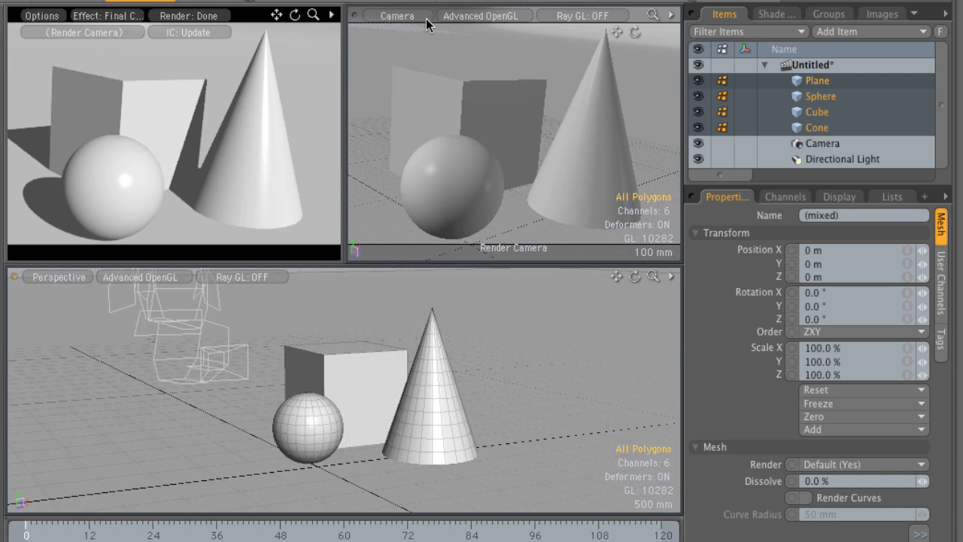
pyautogui.click(381, 23)
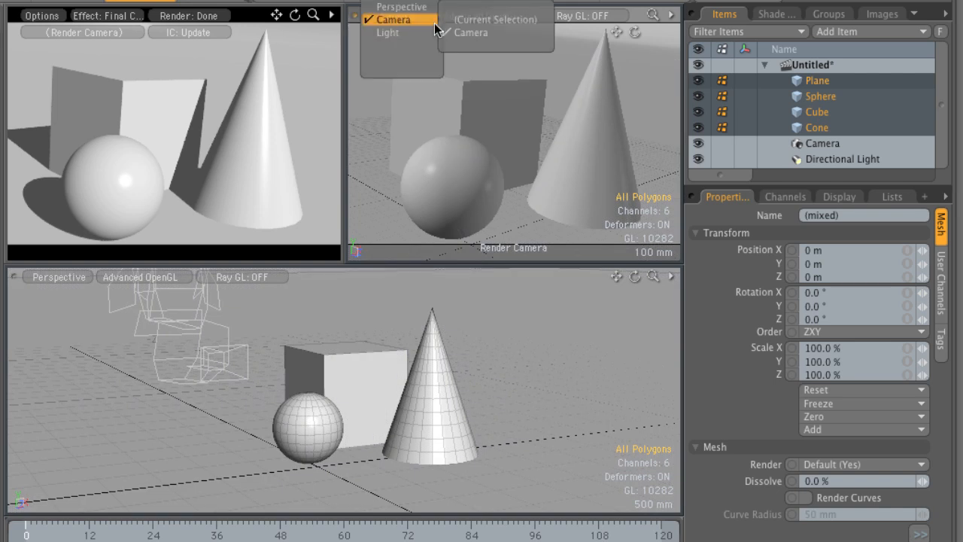
pyautogui.click(488, 36)
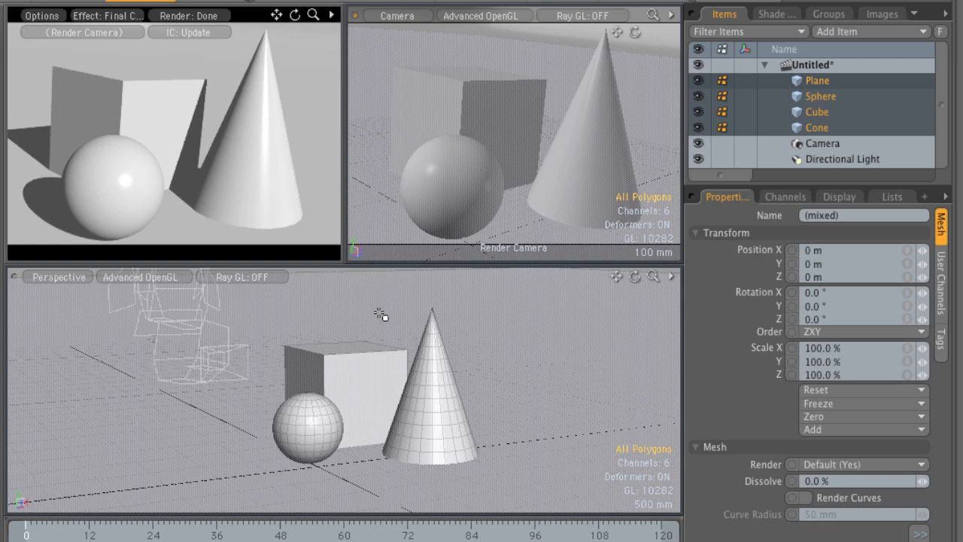
pyautogui.moveTo(444, 387)
pyautogui.keyDown('alt'); pyautogui.mouseDown()
pyautogui.moveTo(229, 306)
pyautogui.moveTo(369, 365)
pyautogui.moveTo(594, 378)
pyautogui.moveTo(563, 406)
pyautogui.moveTo(320, 398)
pyautogui.moveTo(320, 386)
pyautogui.moveTo(349, 425)
pyautogui.moveTo(352, 392)
pyautogui.moveTo(384, 385)
pyautogui.moveTo(401, 350)
pyautogui.mouseUp(); pyautogui.keyUp('alt')
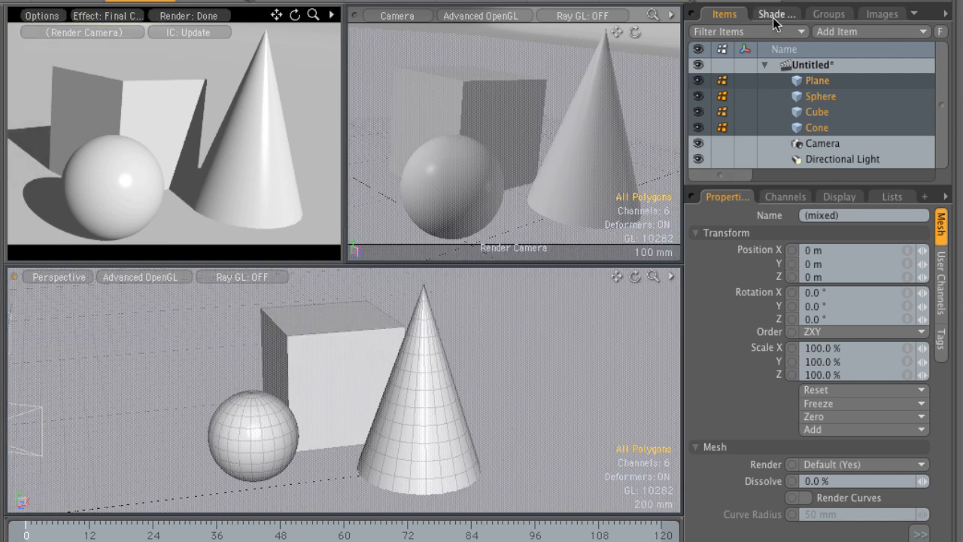
# Reduce the mesh item selection to the Cube alone.
pyautogui.click(831, 86)
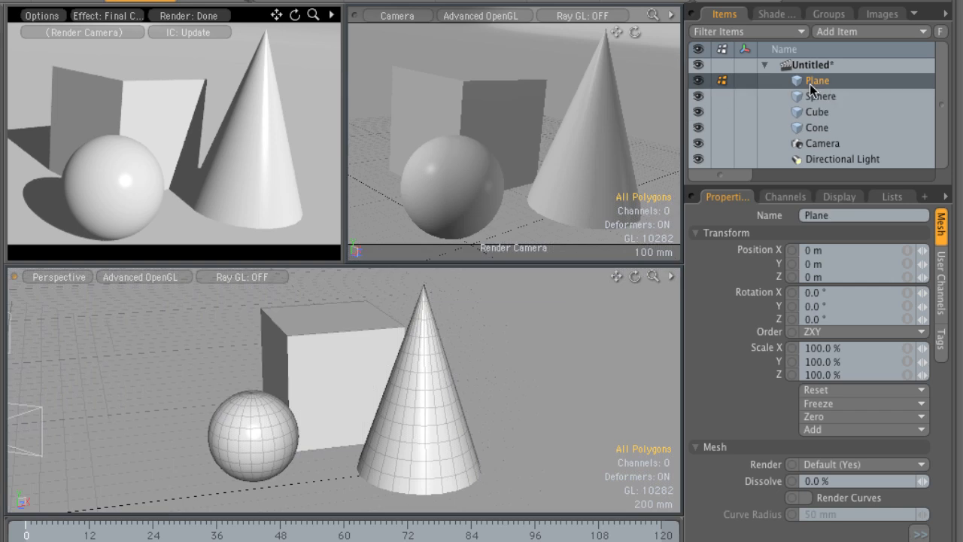
pyautogui.click(834, 97)
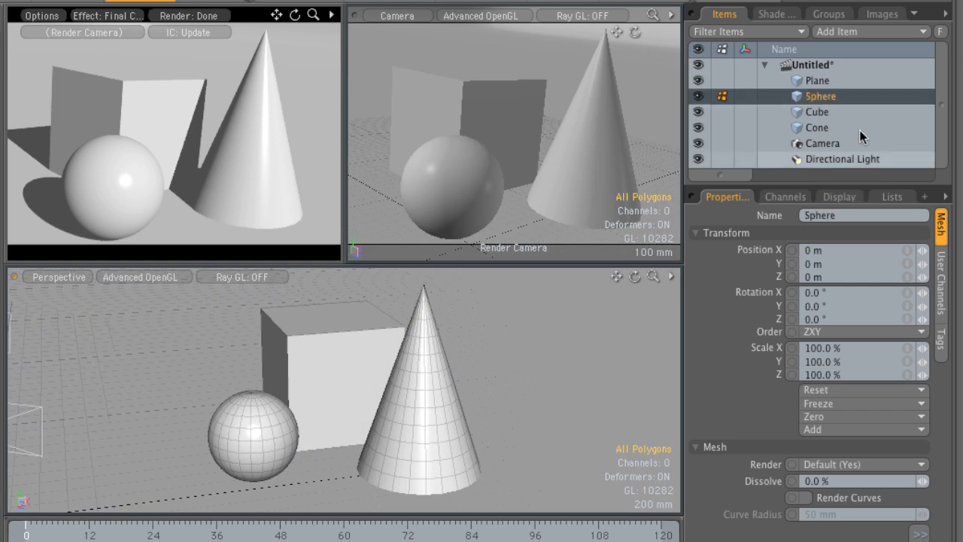
pyautogui.click(816, 112)
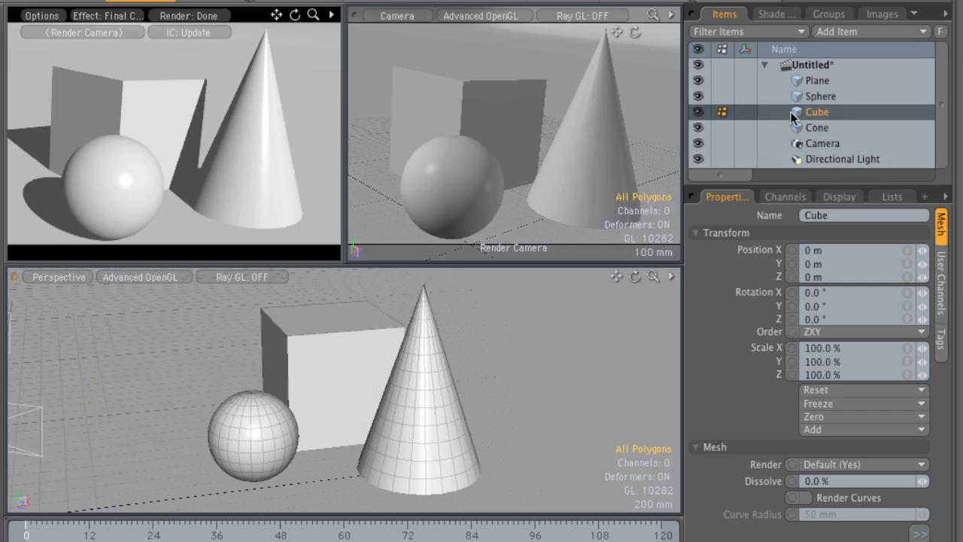
# Set the diffuse color of the shader tree's Base Material to blue (0.0, 0.15, 1.0).
pyautogui.click(773, 14)
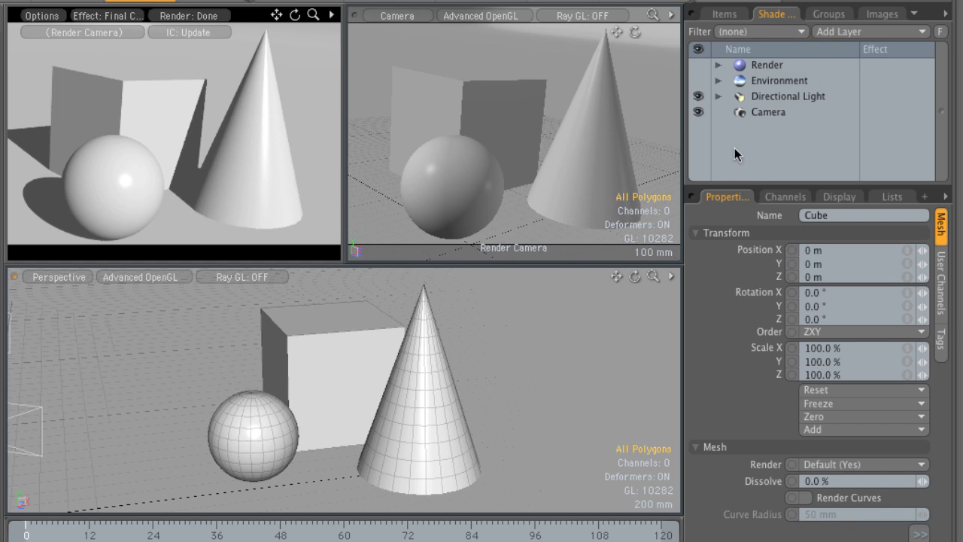
pyautogui.click(770, 65)
pyautogui.click(719, 67)
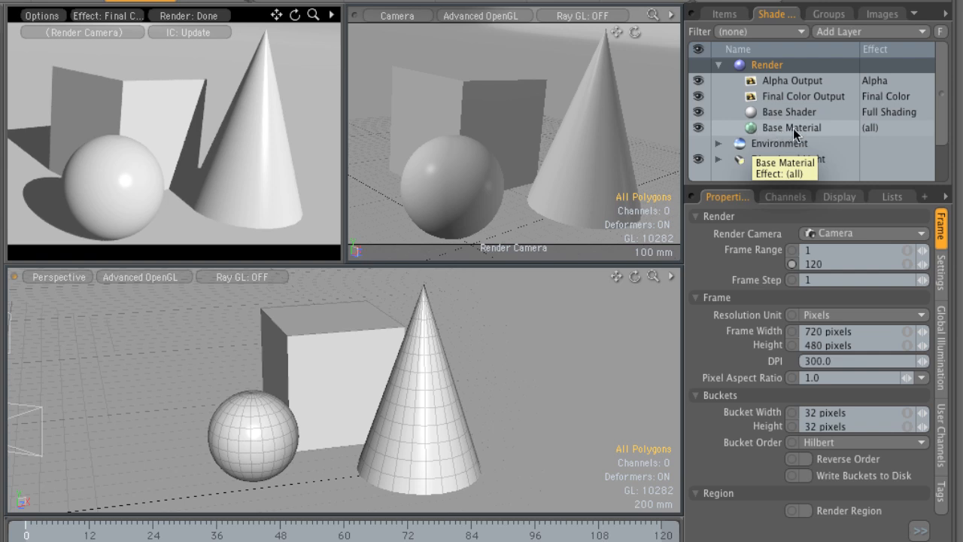
pyautogui.click(793, 127)
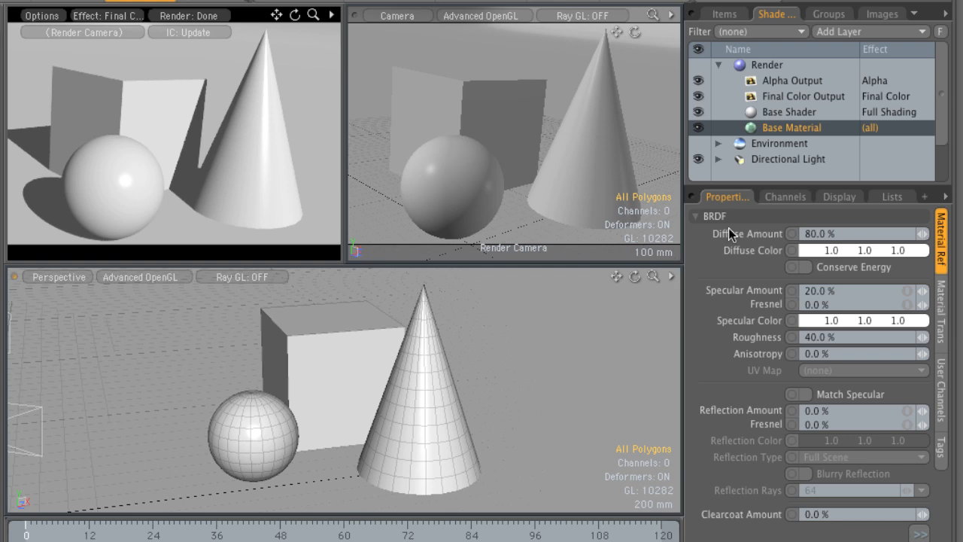
pyautogui.doubleClick(827, 254)
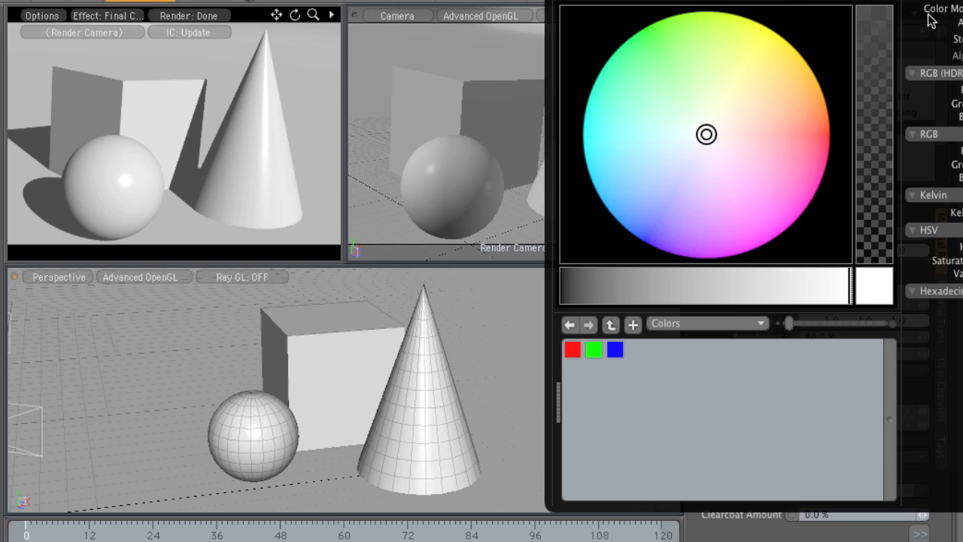
pyautogui.moveTo(707, 141)
pyautogui.mouseDown()
pyautogui.moveTo(702, 161)
pyautogui.moveTo(700, 142)
pyautogui.moveTo(609, 257)
pyautogui.mouseUp()
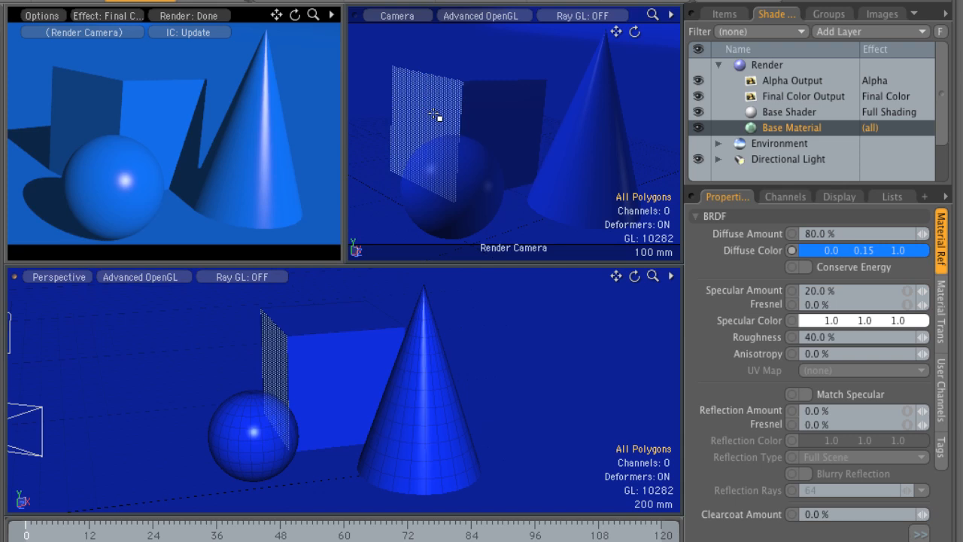
# Select all of the cube's polygons and name their new polygon material Red.
pyautogui.doubleClick(349, 373)
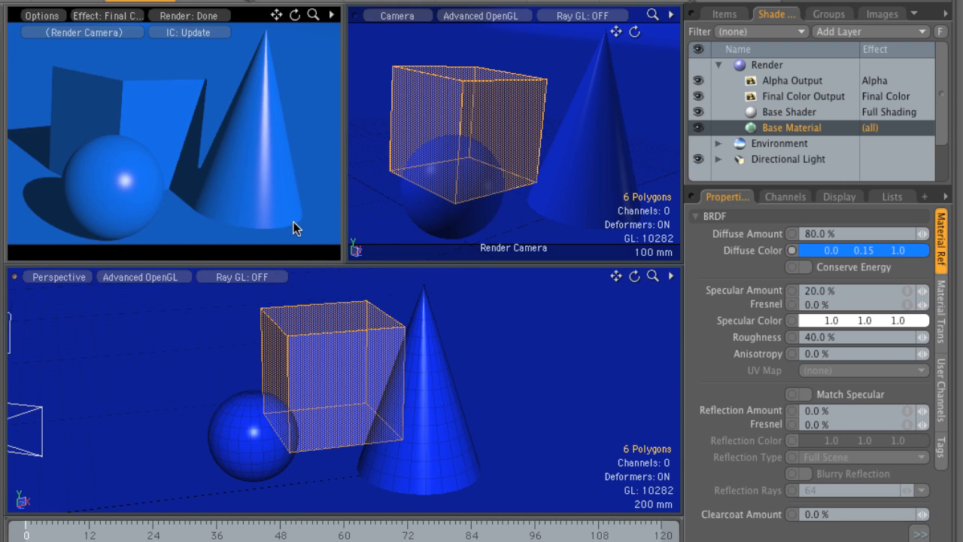
pyautogui.press('m')
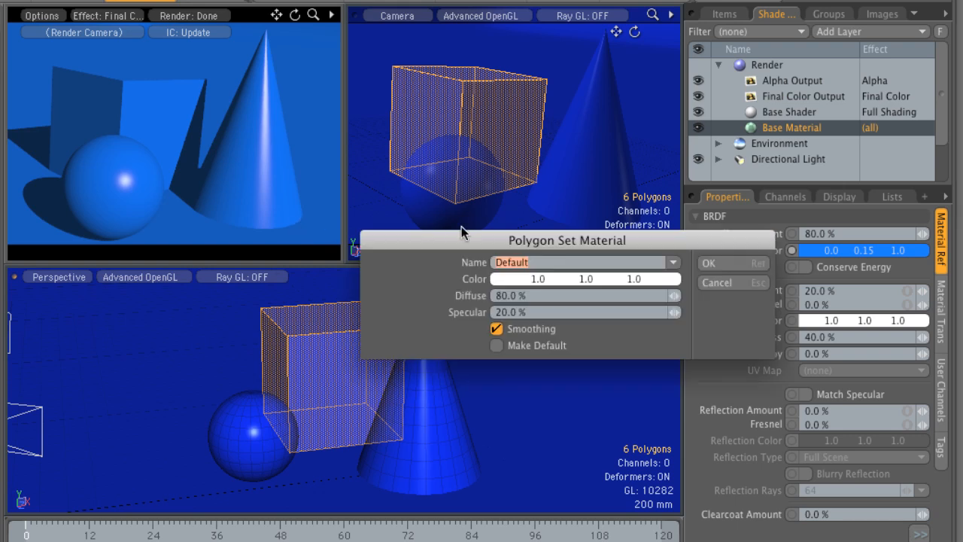
pyautogui.moveTo(466, 234); pyautogui.dragTo(276, 170)
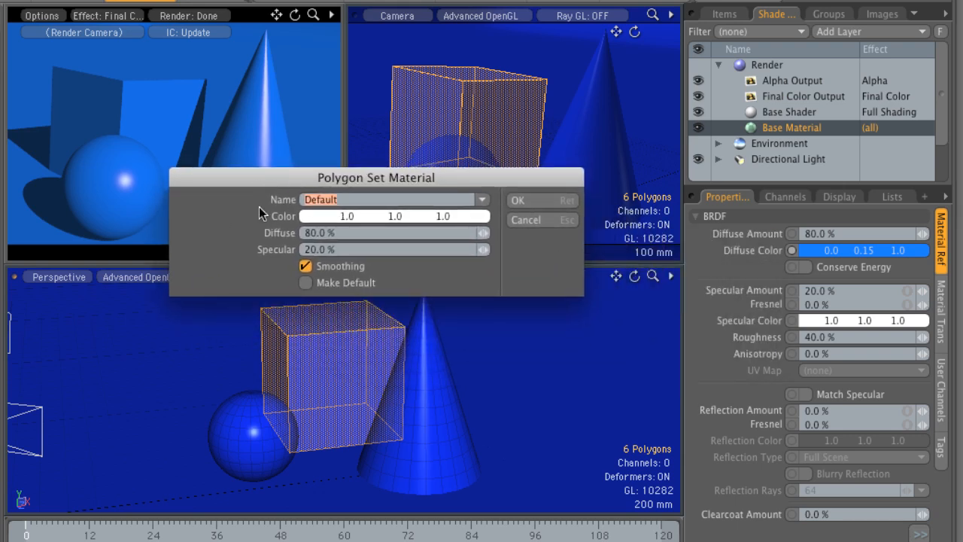
pyautogui.click(355, 201)
pyautogui.moveTo(355, 201); pyautogui.dragTo(282, 199)
pyautogui.write('Red')
# Give the new cube material the color red (1.0, 0.0, 0.0), apply it and clear the polygon selection.
pyautogui.click(355, 215)
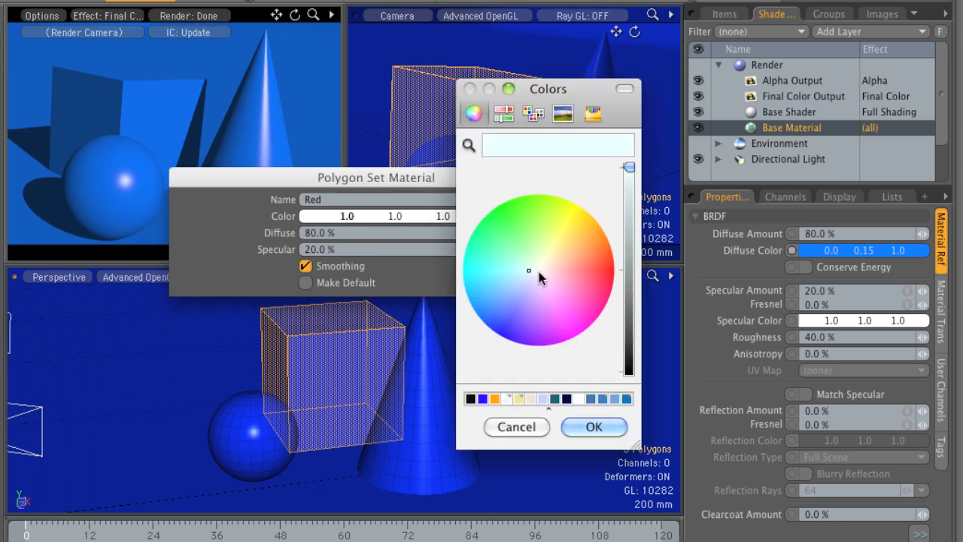
pyautogui.moveTo(539, 275); pyautogui.dragTo(629, 273)
pyautogui.click(594, 426)
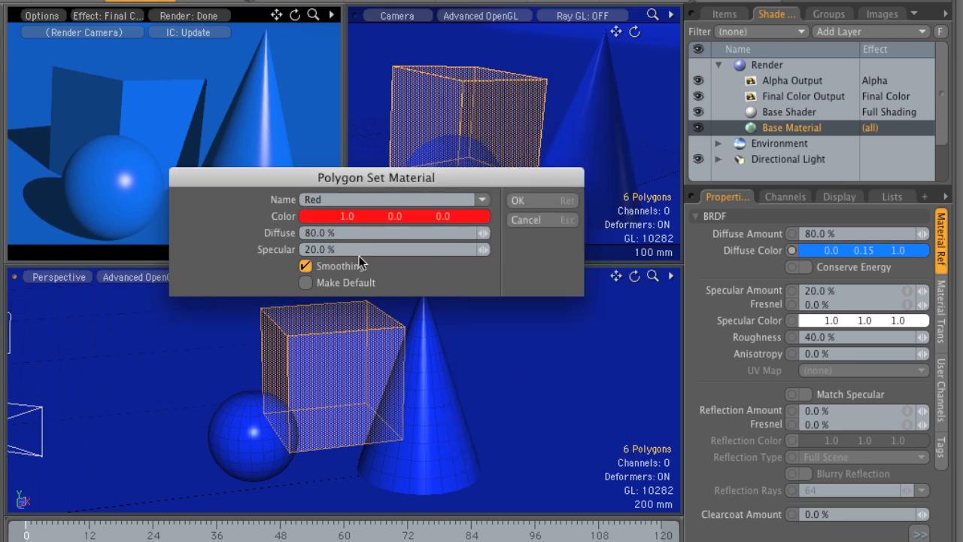
pyautogui.click(306, 234)
pyautogui.click(345, 248)
pyautogui.moveTo(342, 179)
pyautogui.mouseDown()
pyautogui.moveTo(373, 188)
pyautogui.moveTo(350, 187)
pyautogui.mouseUp()
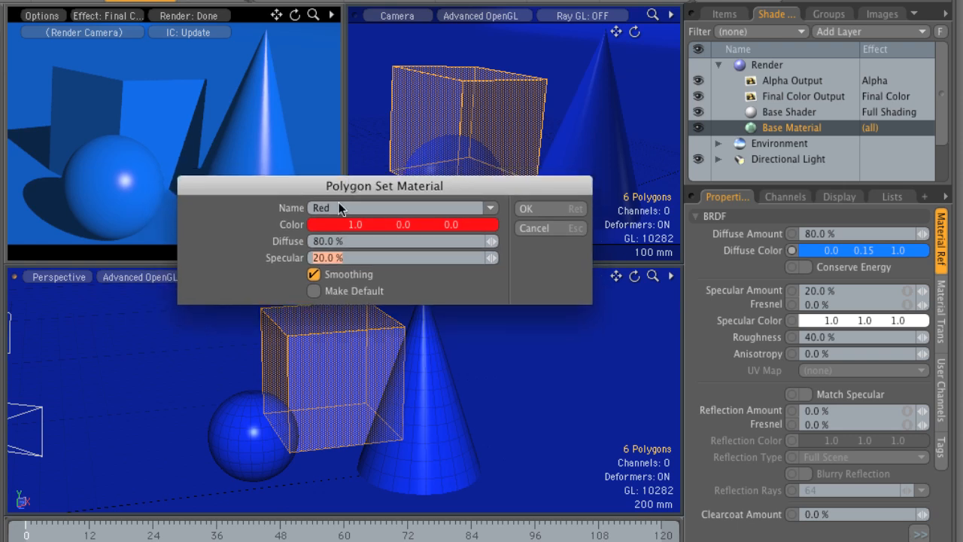
pyautogui.click(537, 207)
pyautogui.click(514, 297)
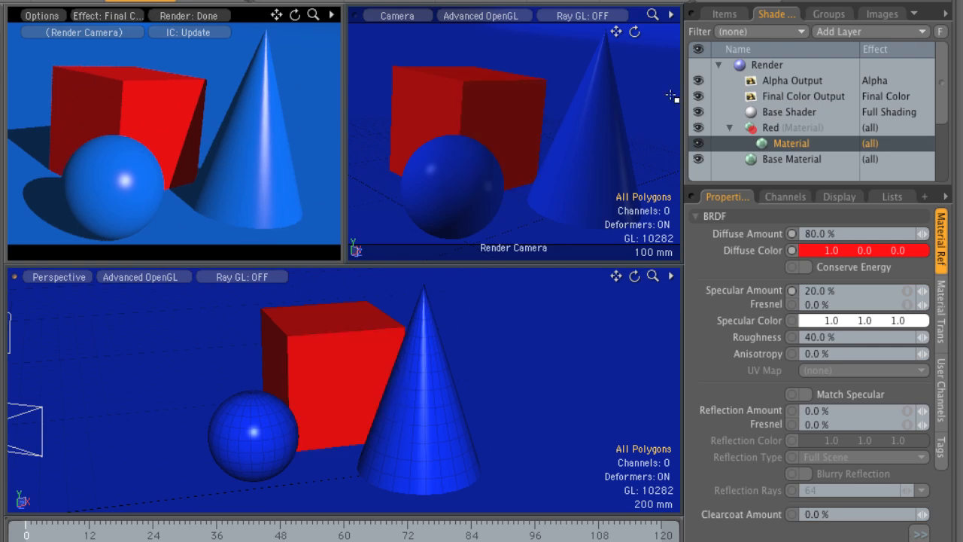
# Change the diffuse color of the Material layer inside the Red group to yellow (1.0, 0.81, 0.0).
pyautogui.click(728, 130)
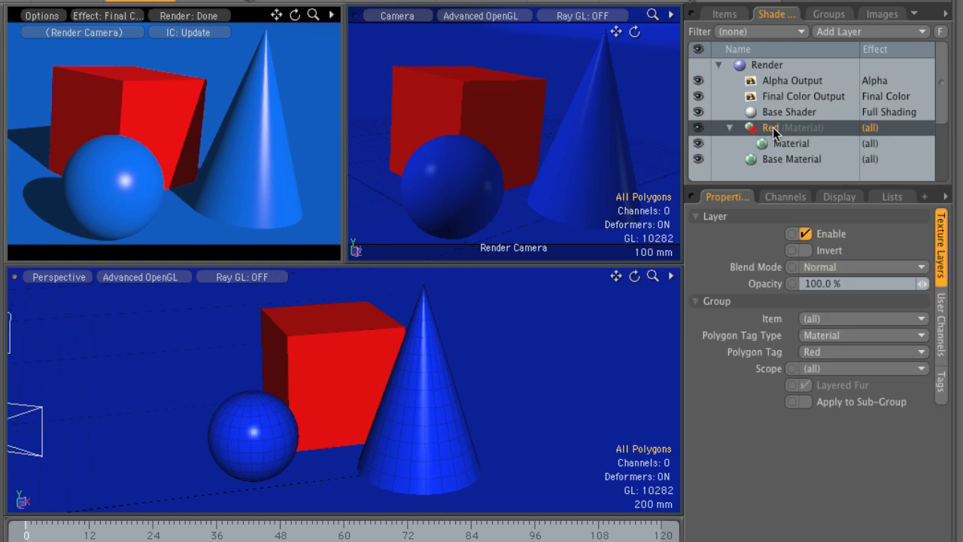
pyautogui.click(727, 130)
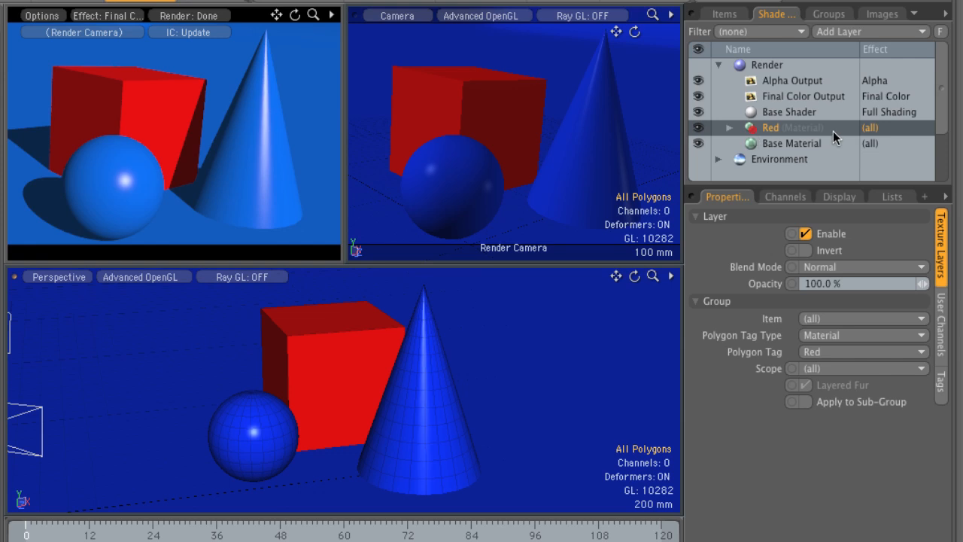
pyautogui.click(729, 128)
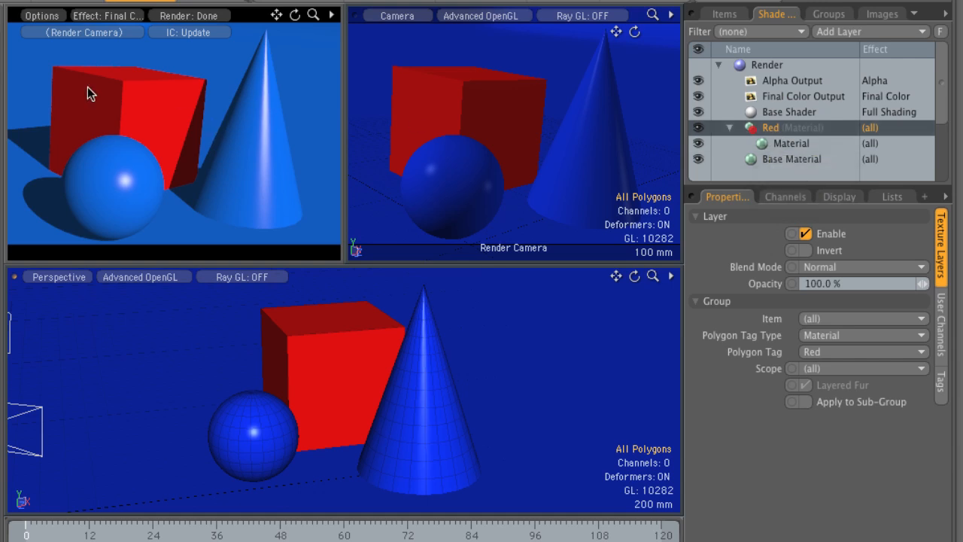
pyautogui.click(791, 143)
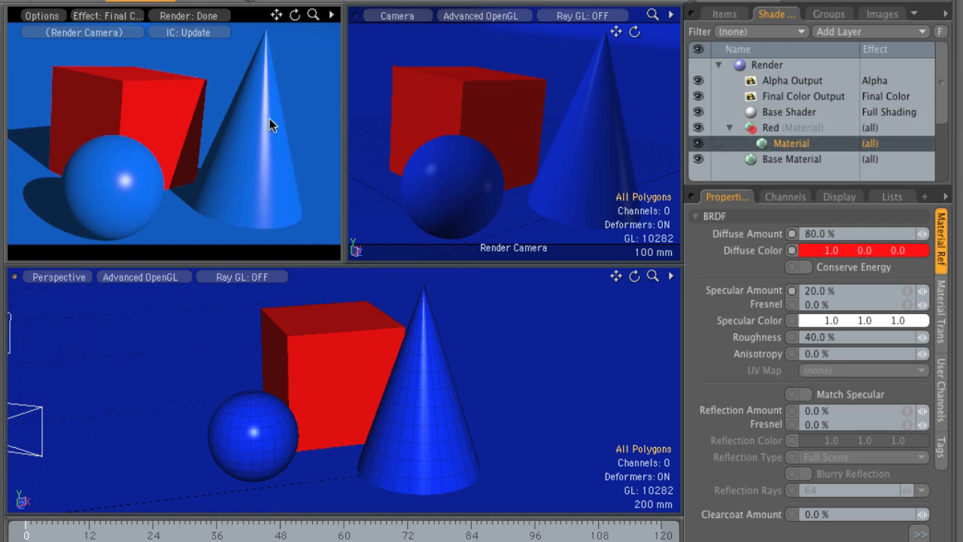
pyautogui.click(764, 127)
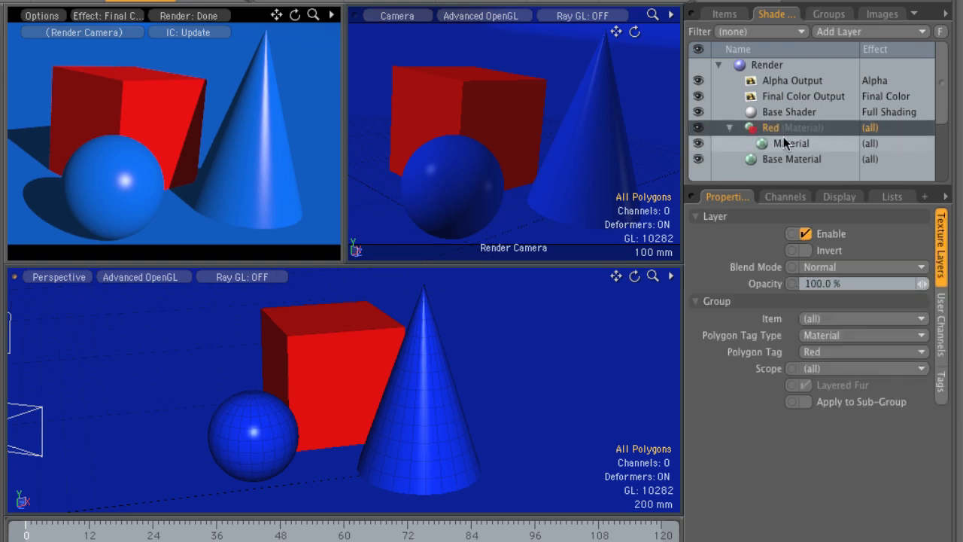
pyautogui.click(786, 141)
pyautogui.doubleClick(833, 253)
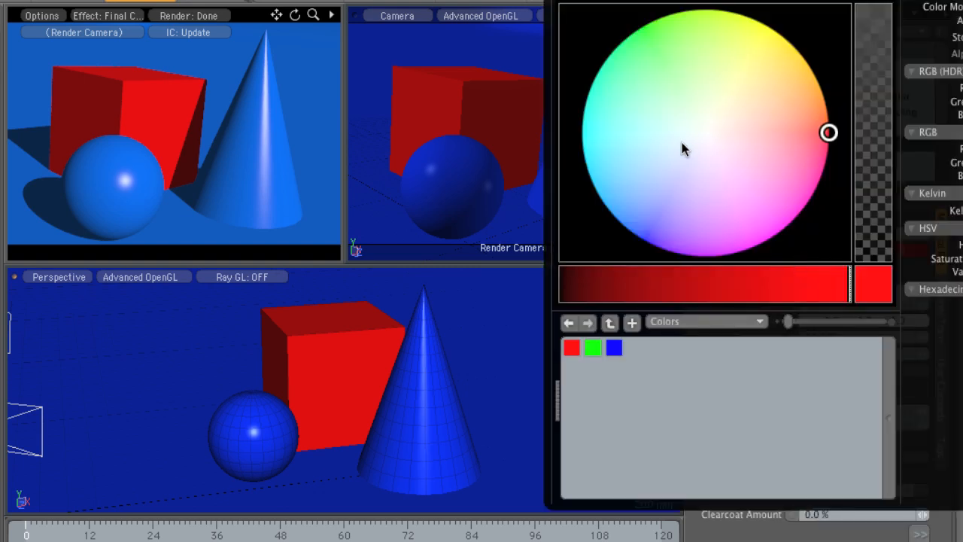
pyautogui.moveTo(681, 147); pyautogui.dragTo(797, 27)
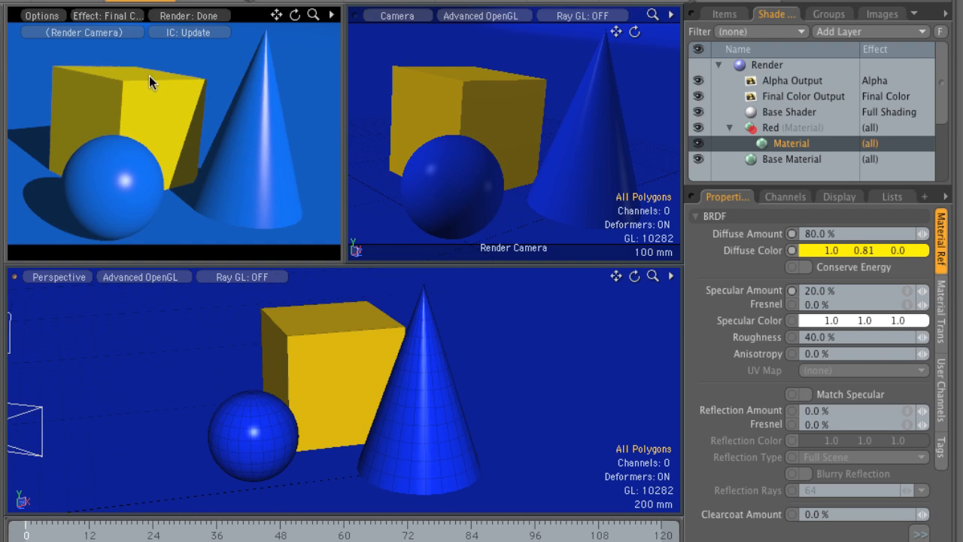
# Set the diffuse color of the Red group's Material layer to red (1.0, 0.0, 0.01).
pyautogui.click(730, 127)
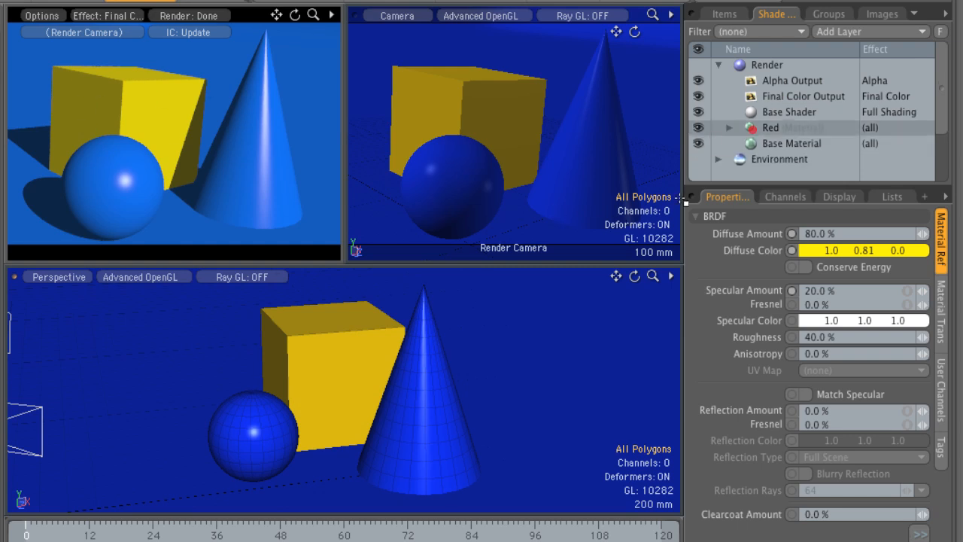
pyautogui.click(728, 128)
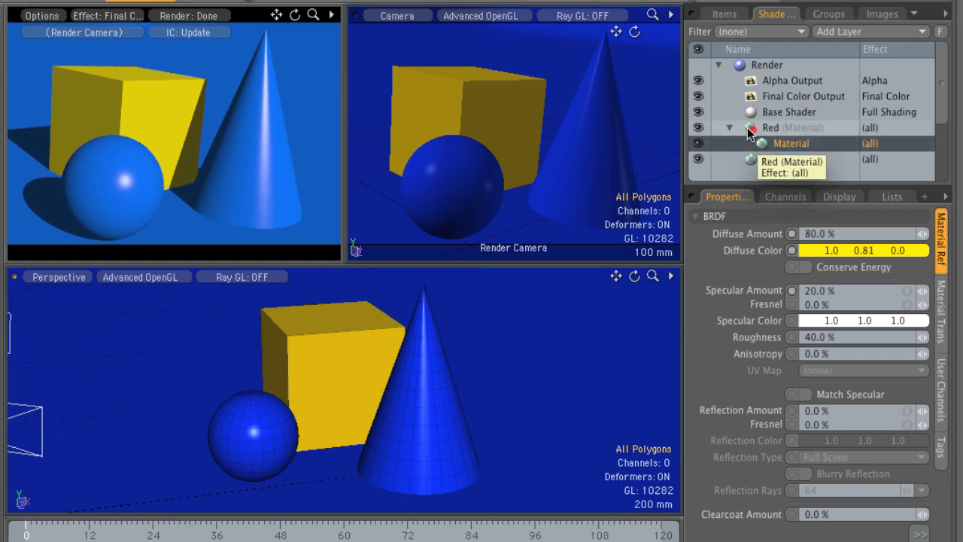
pyautogui.click(824, 251)
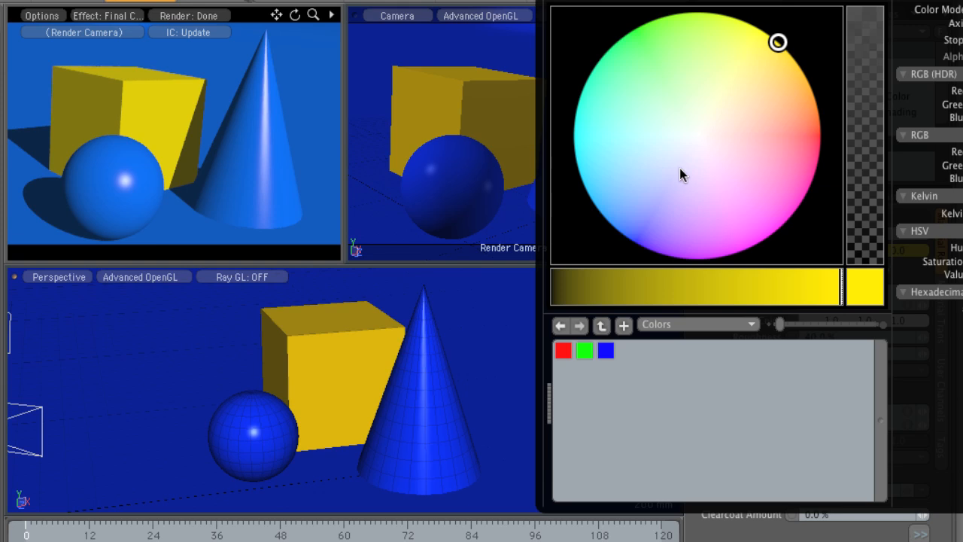
pyautogui.click(691, 160)
pyautogui.click(820, 136)
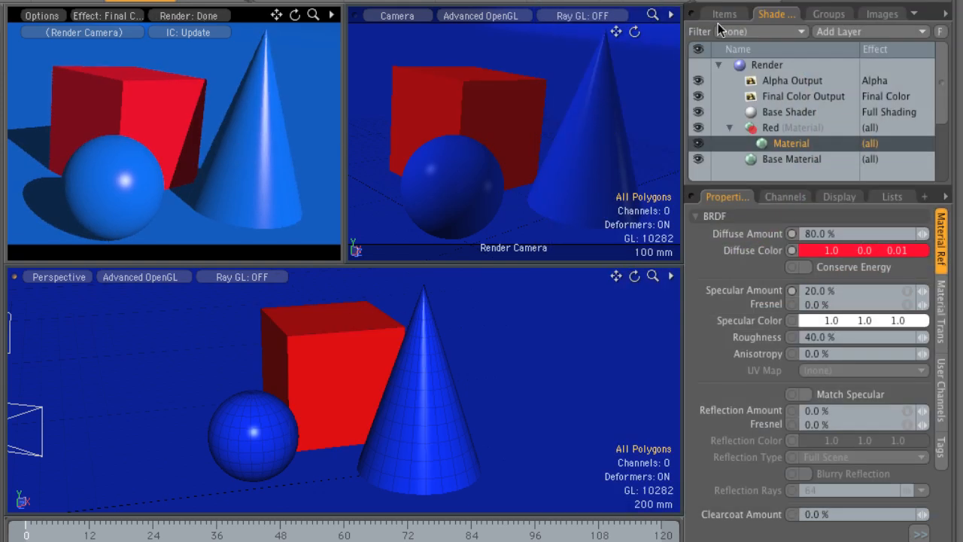
# Make the Cone the active mesh, select all of its polygons and name their new polygon material Yellow.
pyautogui.click(724, 17)
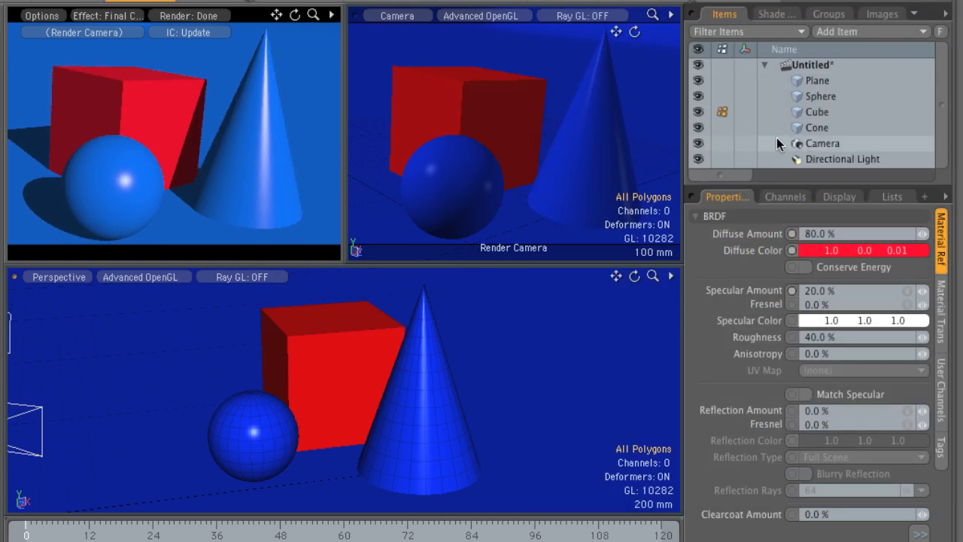
pyautogui.click(814, 128)
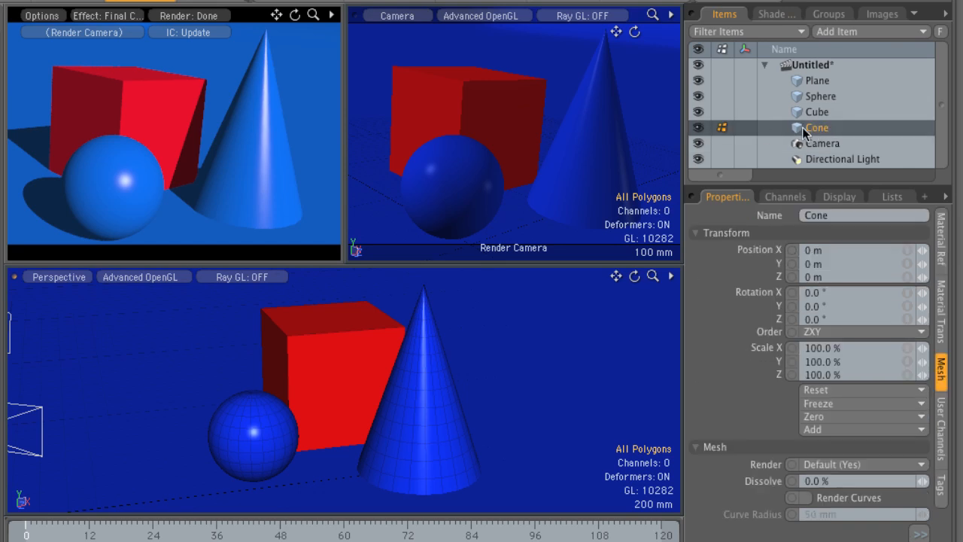
pyautogui.click(771, 14)
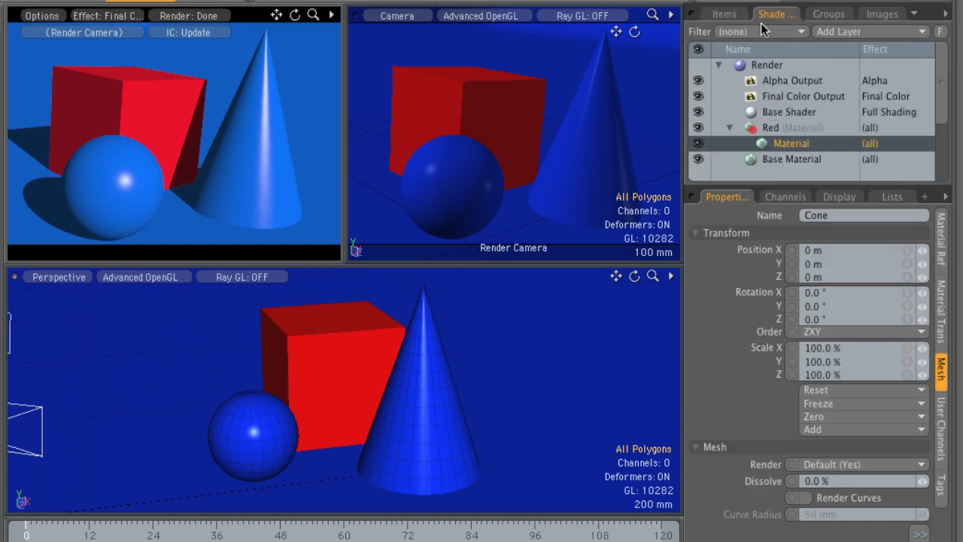
pyautogui.doubleClick(432, 438)
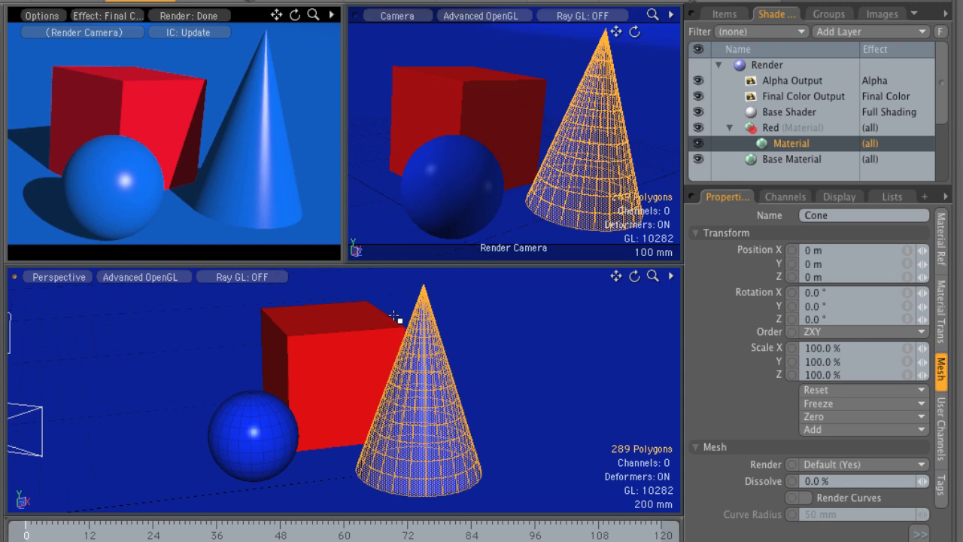
pyautogui.press('m')
pyautogui.moveTo(398, 182); pyautogui.dragTo(426, 195)
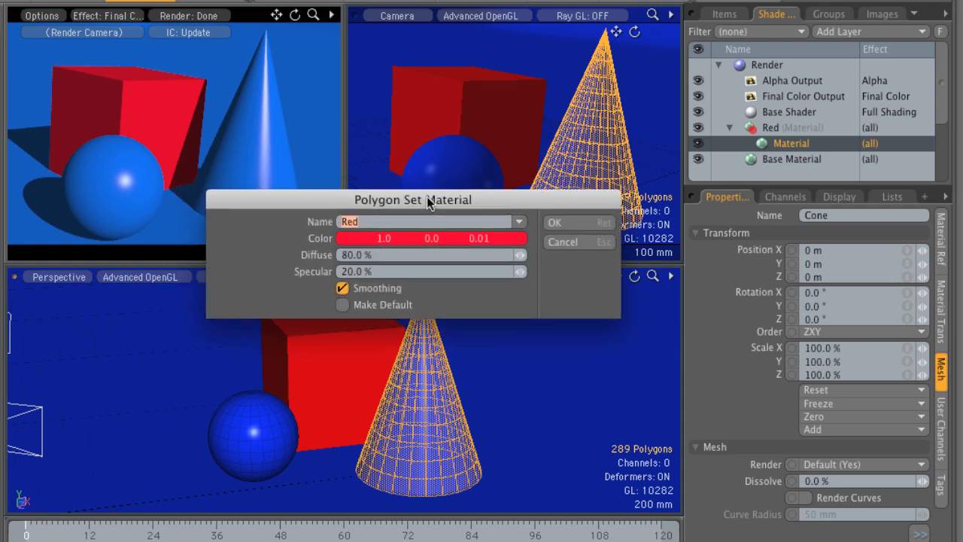
pyautogui.write('Yellow')
# Give the new cone material the yellow color 0.84, 1.0, 0.0 and apply it.
pyautogui.click(420, 233)
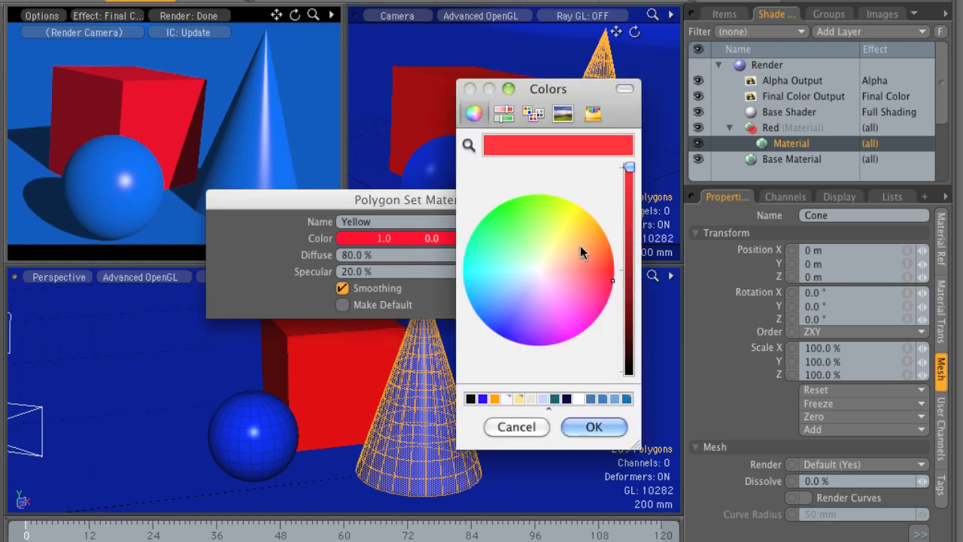
pyautogui.click(569, 203)
pyautogui.click(594, 427)
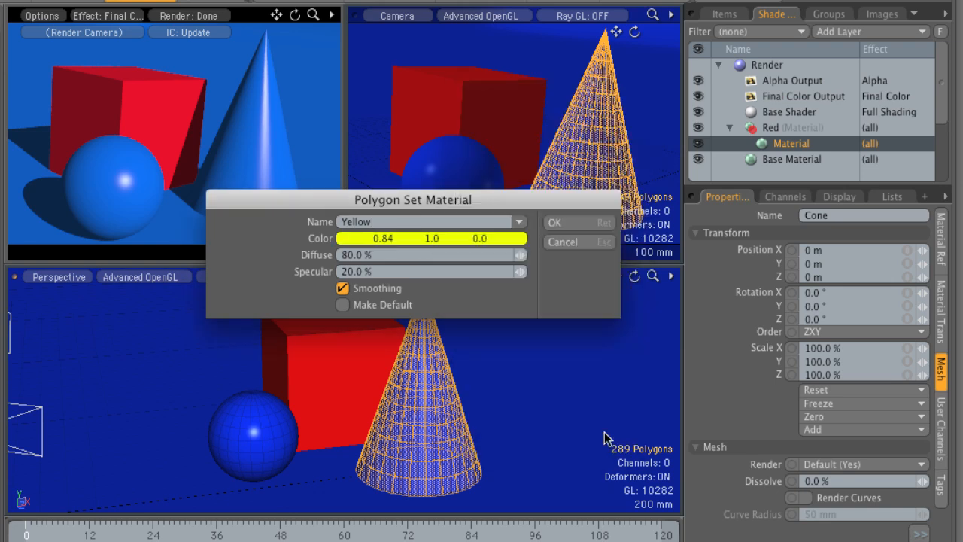
pyautogui.click(556, 222)
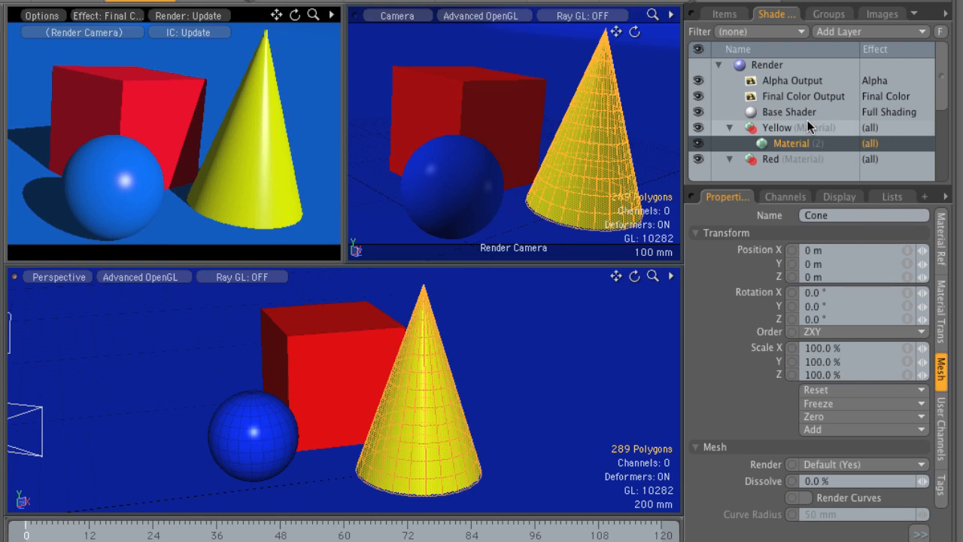
# Collapse the Red and Yellow material groups in the shader tree, leaving the Yellow group selected.
pyautogui.scroll(-3, 807, 119)
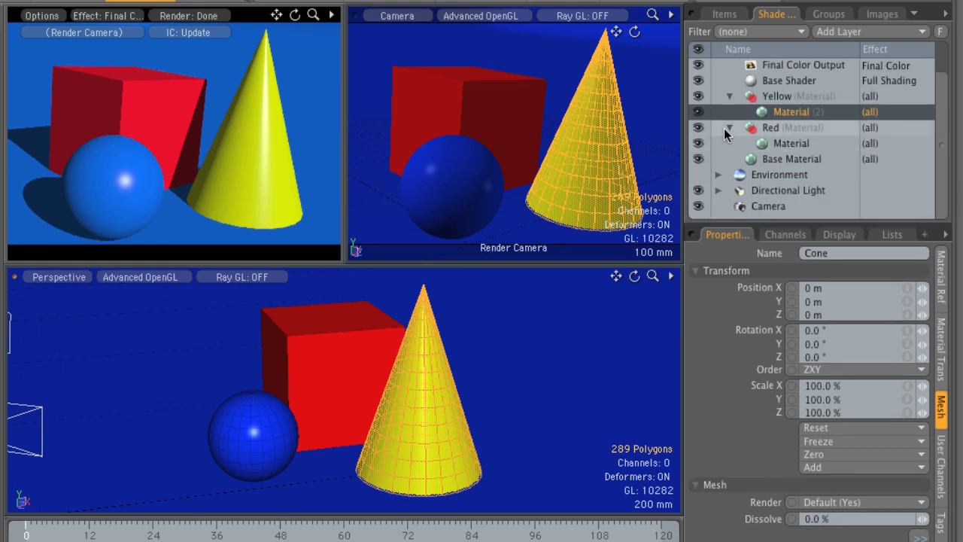
pyautogui.click(727, 128)
pyautogui.click(781, 144)
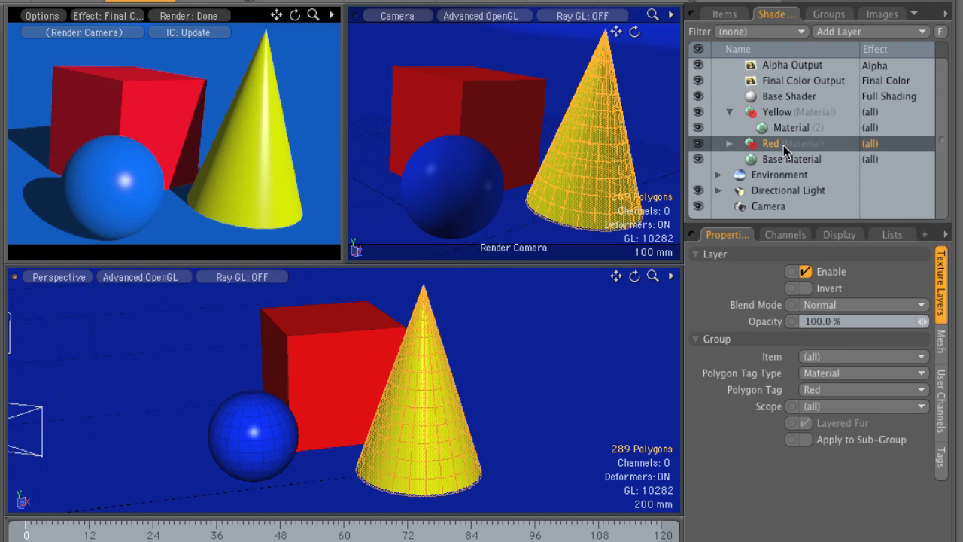
pyautogui.click(750, 113)
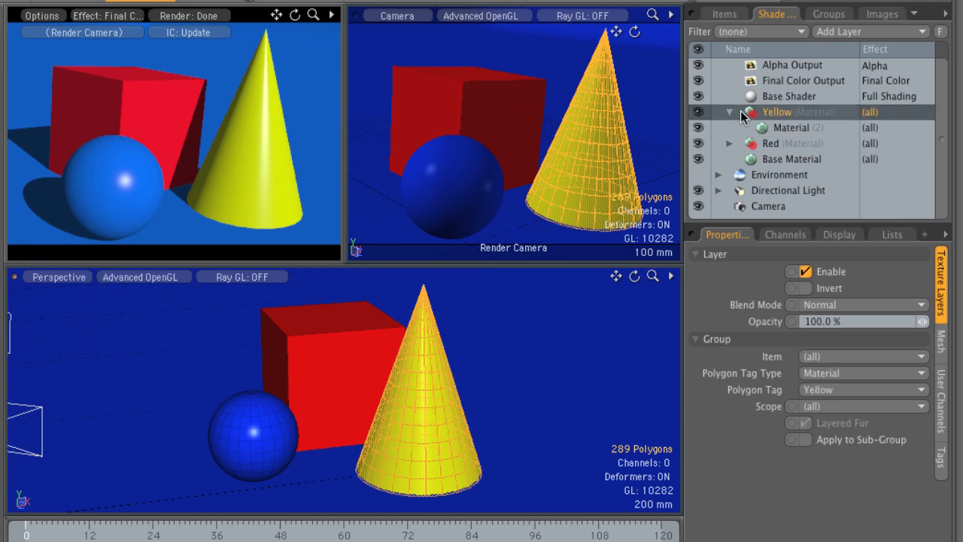
pyautogui.click(727, 113)
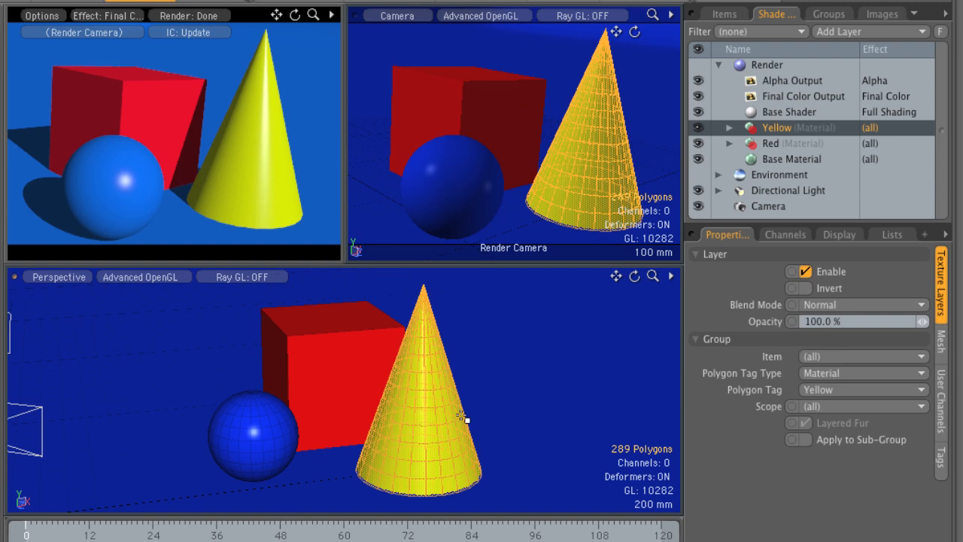
# Clear the cone's polygon selection, then make the Sphere the active mesh and select all of its polygons.
pyautogui.click(562, 346)
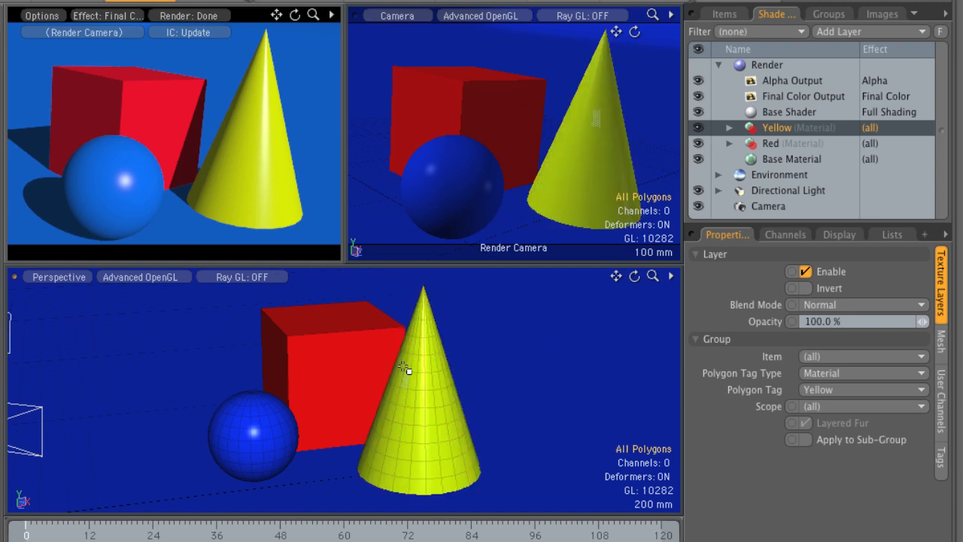
pyautogui.keyDown('alt'); pyautogui.moveTo(406, 367); pyautogui.dragTo(456, 338); pyautogui.keyUp('alt')
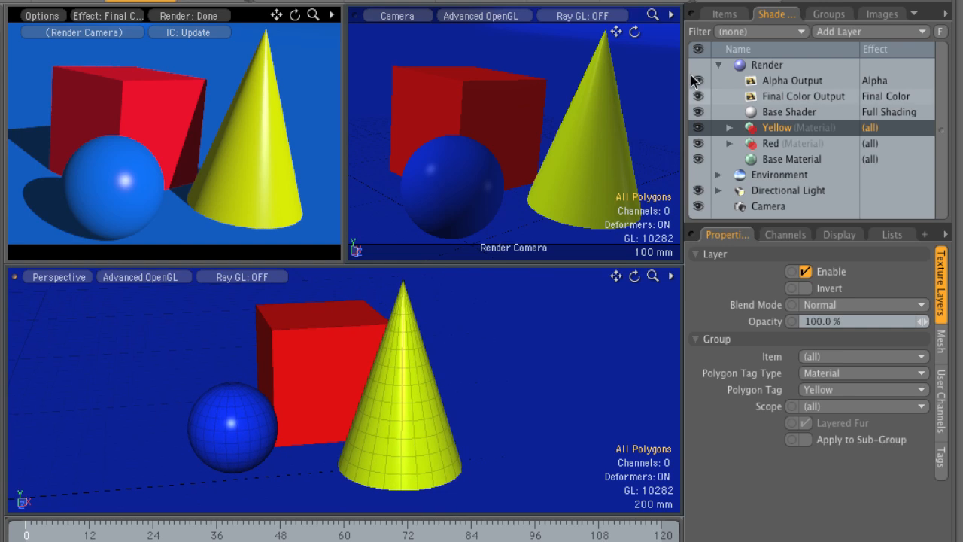
pyautogui.click(723, 13)
pyautogui.click(835, 90)
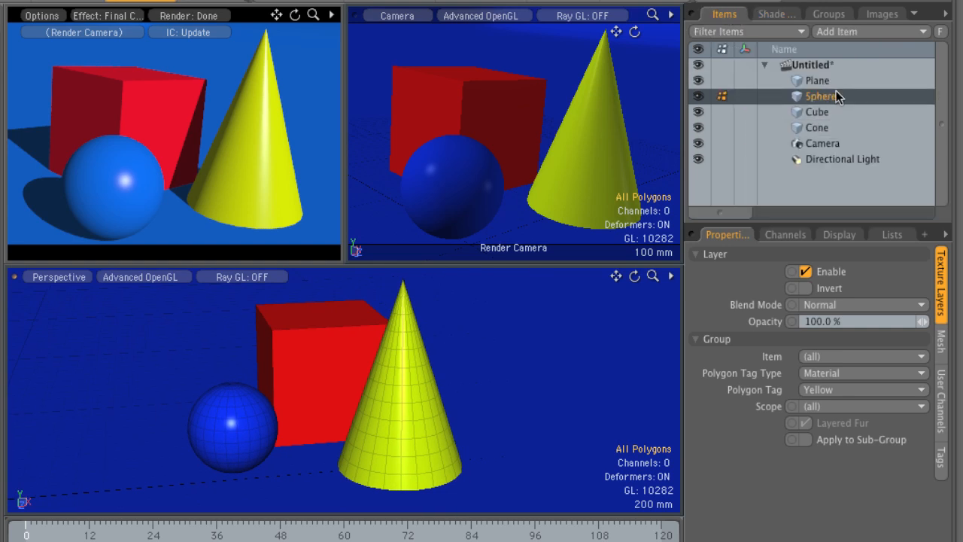
pyautogui.click(758, 17)
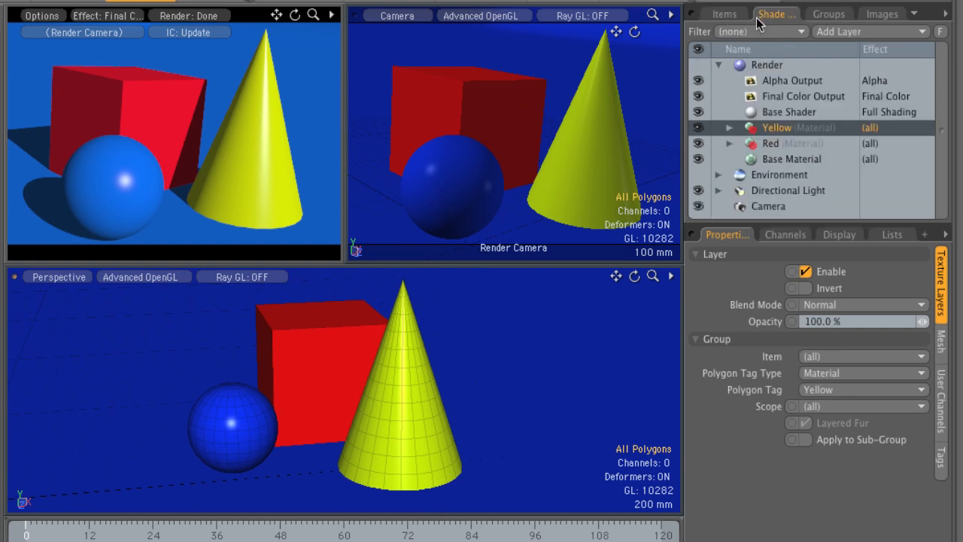
pyautogui.doubleClick(231, 425)
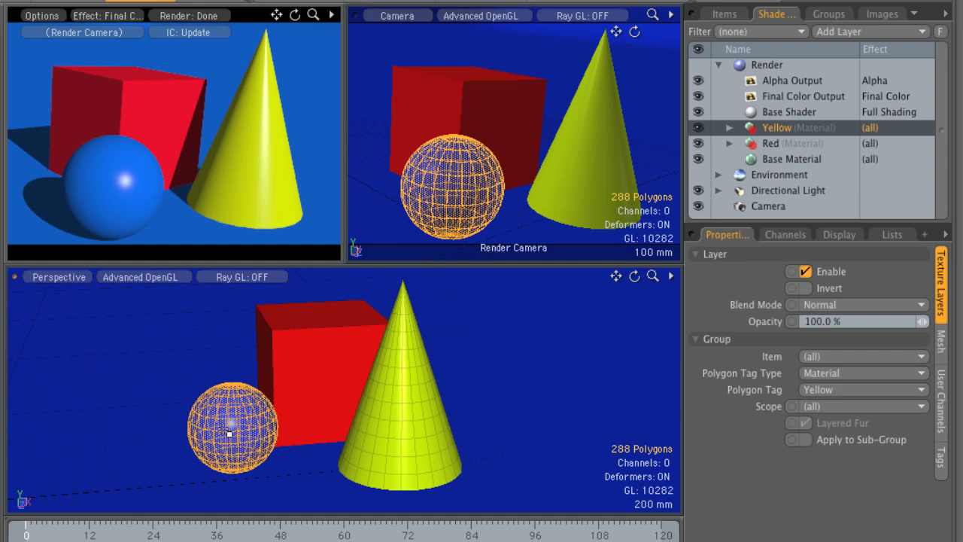
# Replace the full selection with only the ring of polygons around the sphere's top pole.
pyautogui.keyDown('ctrl'); pyautogui.keyDown('alt'); pyautogui.moveTo(230, 421); pyautogui.dragTo(371, 421); pyautogui.keyUp('alt'); pyautogui.keyUp('ctrl')
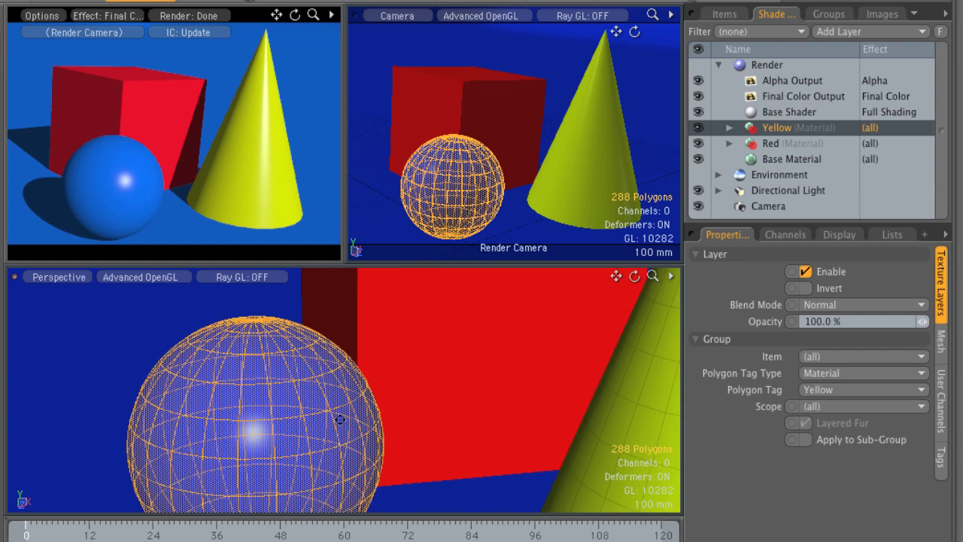
pyautogui.keyDown('alt'); pyautogui.keyDown('shift'); pyautogui.moveTo(300, 441); pyautogui.dragTo(304, 387); pyautogui.keyUp('shift'); pyautogui.keyUp('alt')
pyautogui.keyDown('alt'); pyautogui.keyDown('shift'); pyautogui.moveTo(303, 387); pyautogui.dragTo(290, 398); pyautogui.keyUp('shift'); pyautogui.keyUp('alt')
pyautogui.scroll(-4, 293, 395)
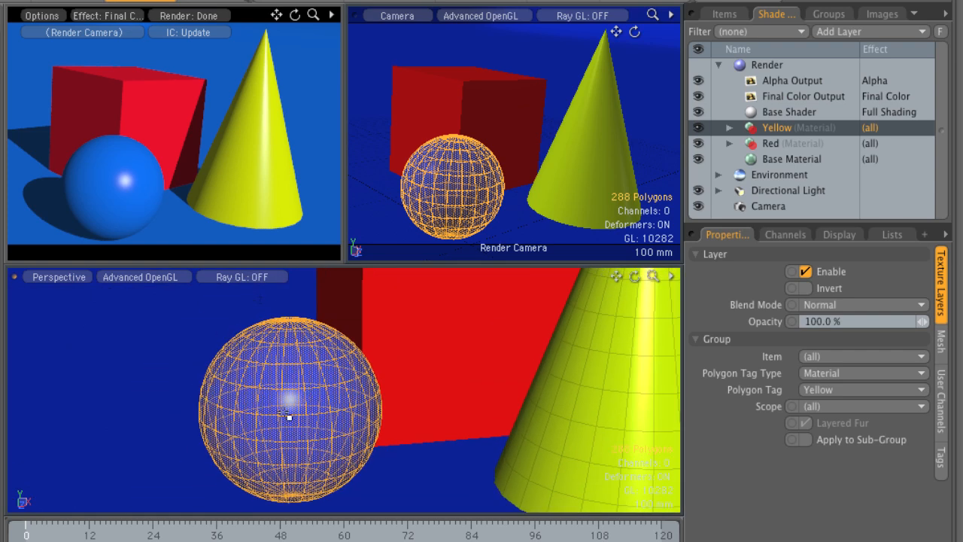
pyautogui.moveTo(279, 374)
pyautogui.keyDown('alt'); pyautogui.mouseDown()
pyautogui.moveTo(478, 374)
pyautogui.moveTo(258, 370)
pyautogui.moveTo(286, 383)
pyautogui.mouseUp(); pyautogui.keyUp('alt')
pyautogui.click(277, 374)
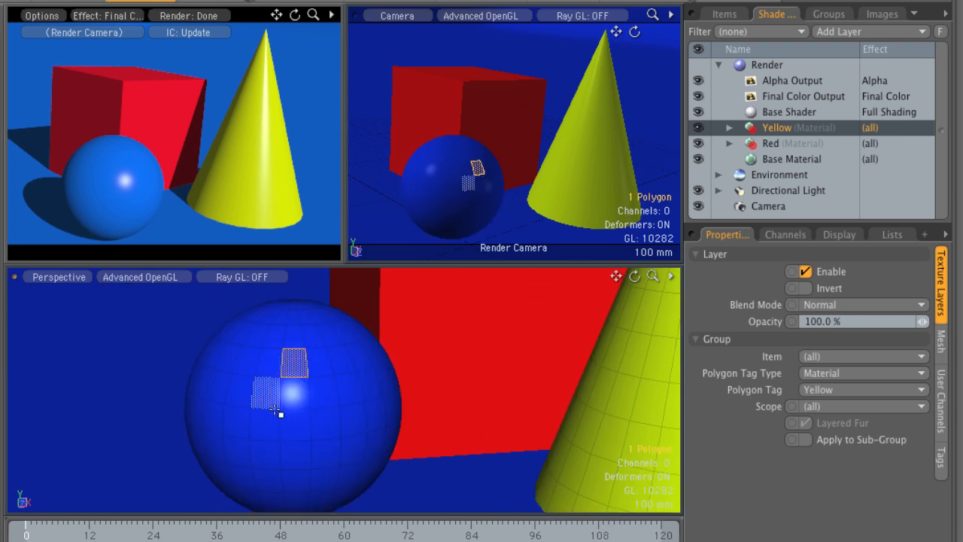
pyautogui.doubleClick(291, 391)
pyautogui.moveTo(292, 402)
pyautogui.keyDown('alt'); pyautogui.mouseDown()
pyautogui.moveTo(296, 378)
pyautogui.moveTo(376, 378)
pyautogui.moveTo(331, 395)
pyautogui.moveTo(299, 390)
pyautogui.moveTo(327, 372)
pyautogui.moveTo(325, 381)
pyautogui.moveTo(303, 336)
pyautogui.moveTo(279, 369)
pyautogui.moveTo(339, 378)
pyautogui.moveTo(359, 435)
pyautogui.moveTo(348, 383)
pyautogui.moveTo(370, 391)
pyautogui.mouseUp(); pyautogui.keyUp('alt')
pyautogui.click(309, 374)
pyautogui.press('l')
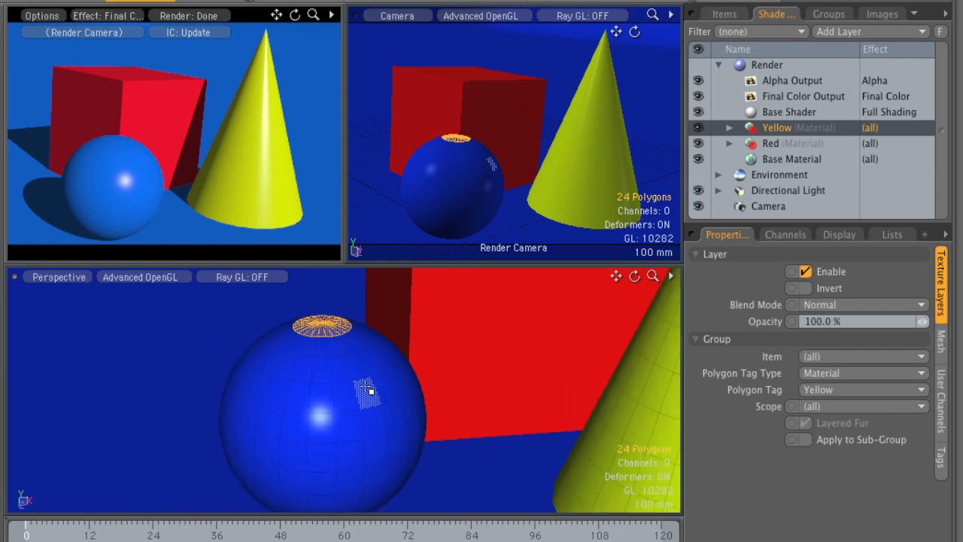
# Grow the polygon selection five times from the top pole down to the sphere's equator.
pyautogui.hotkey('shift', 'Up')
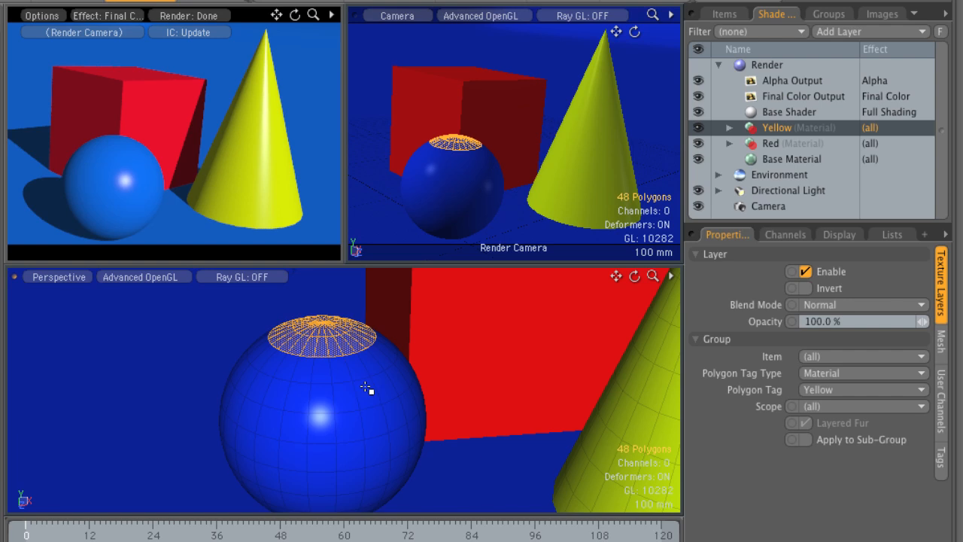
pyautogui.hotkey('shift', 'Up')
pyautogui.hotkey('shift', 'Up')
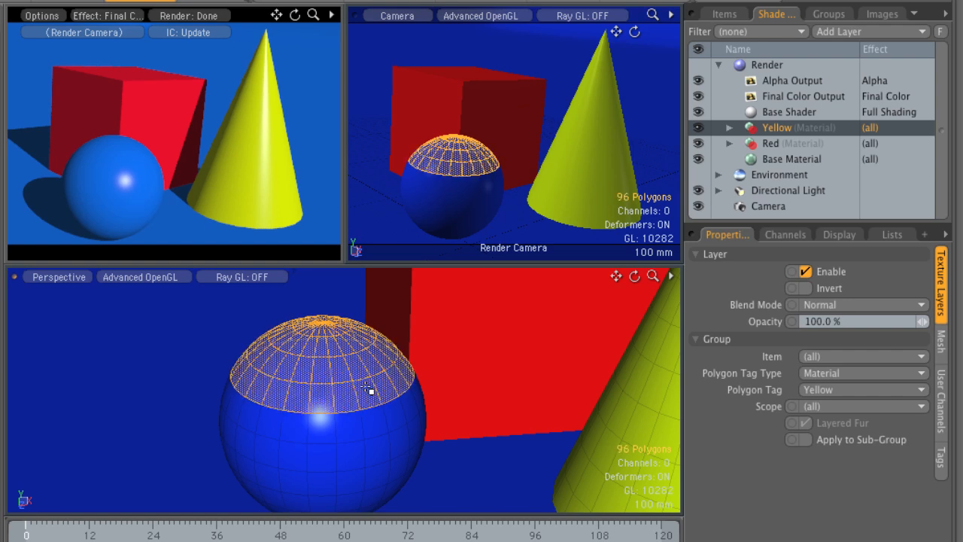
pyautogui.hotkey('shift', 'Up')
pyautogui.hotkey('shift', 'Up')
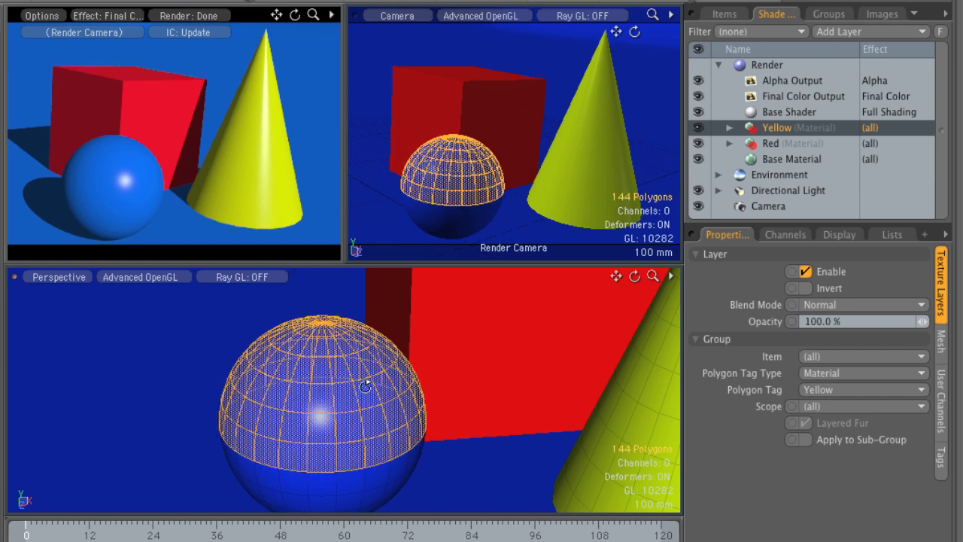
# Assign the existing Yellow material to the selected upper half of the sphere.
pyautogui.keyDown('alt'); pyautogui.moveTo(372, 405); pyautogui.dragTo(371, 369); pyautogui.keyUp('alt')
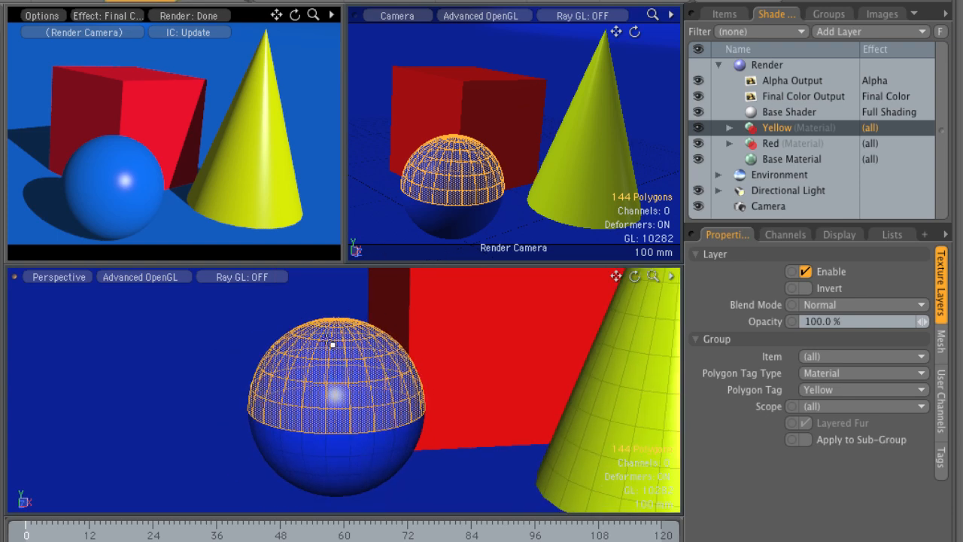
pyautogui.press('m')
pyautogui.moveTo(381, 201); pyautogui.dragTo(366, 227)
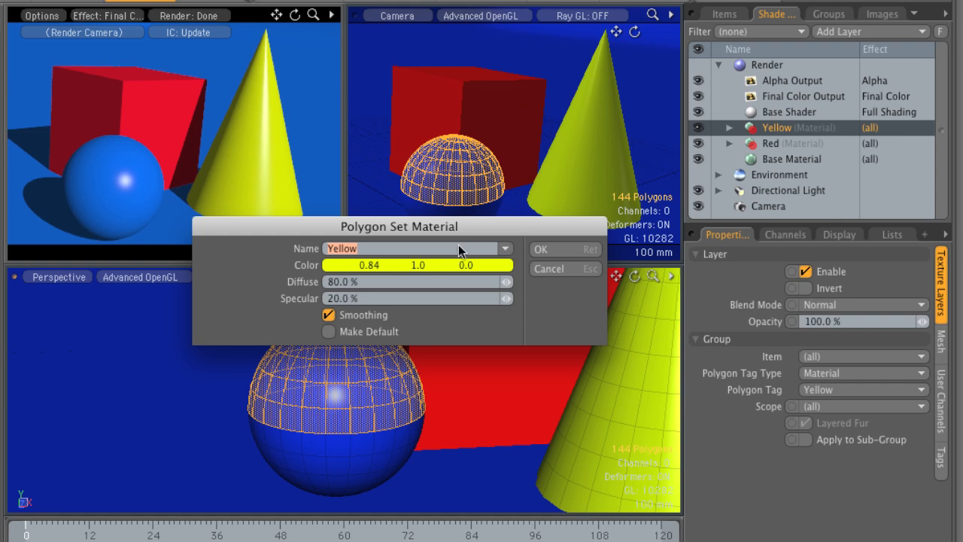
pyautogui.click(507, 251)
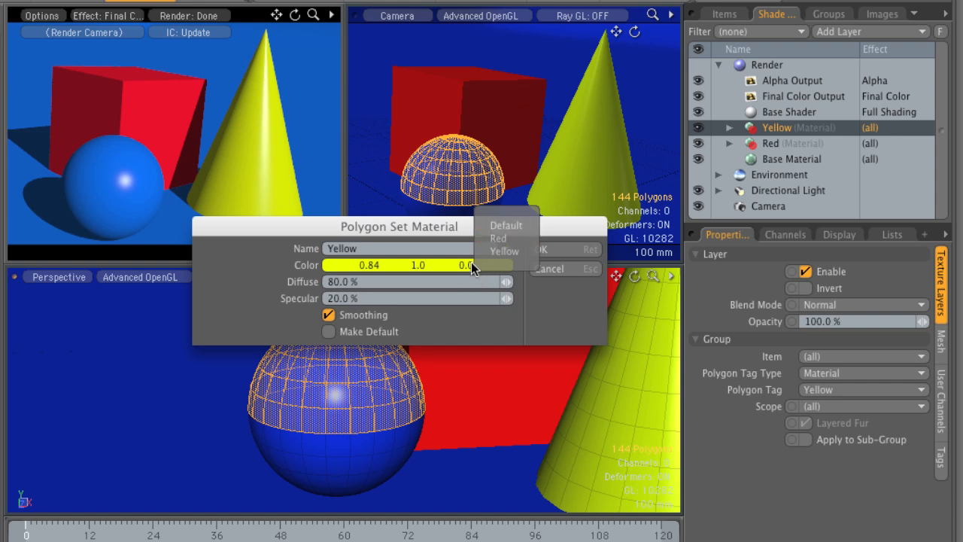
pyautogui.click(506, 251)
pyautogui.click(564, 248)
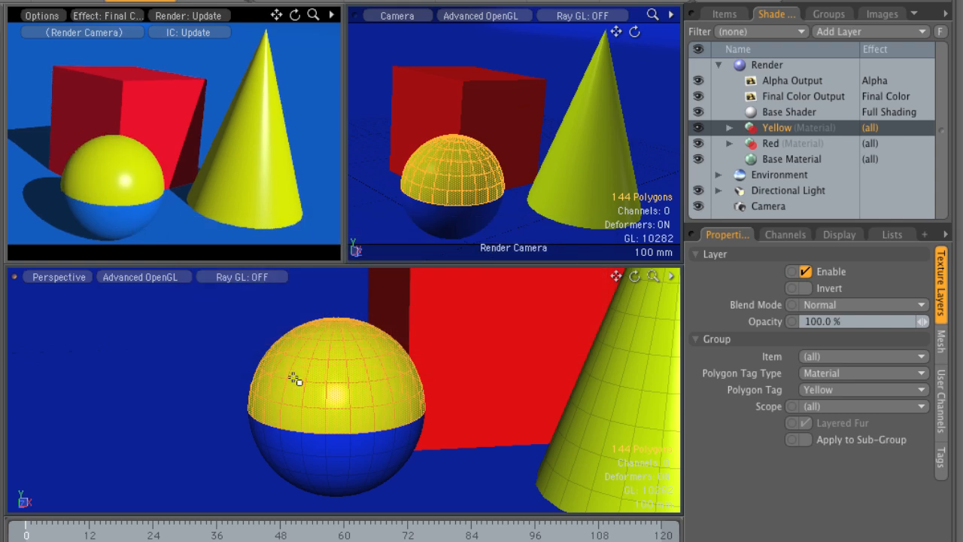
# Lasso the polygons of the sphere's lower half, including those behind, and assign them the existing Red material.
pyautogui.keyDown('alt'); pyautogui.moveTo(349, 449); pyautogui.dragTo(361, 389); pyautogui.keyUp('alt')
pyautogui.moveTo(206, 379); pyautogui.dragTo(463, 510, button='right')
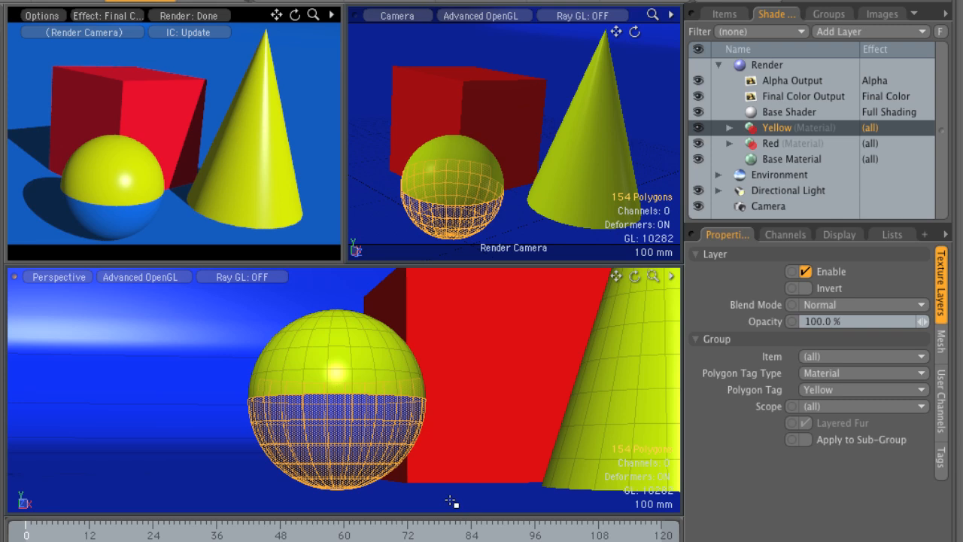
pyautogui.moveTo(388, 433)
pyautogui.keyDown('alt'); pyautogui.mouseDown()
pyautogui.moveTo(340, 455)
pyautogui.moveTo(335, 474)
pyautogui.mouseUp(); pyautogui.keyUp('alt')
pyautogui.press('m')
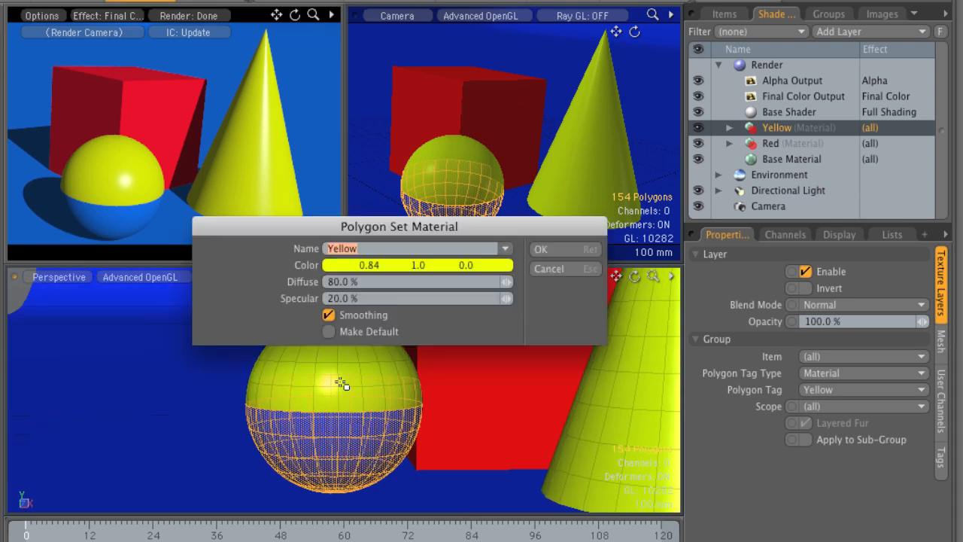
pyautogui.click(510, 250)
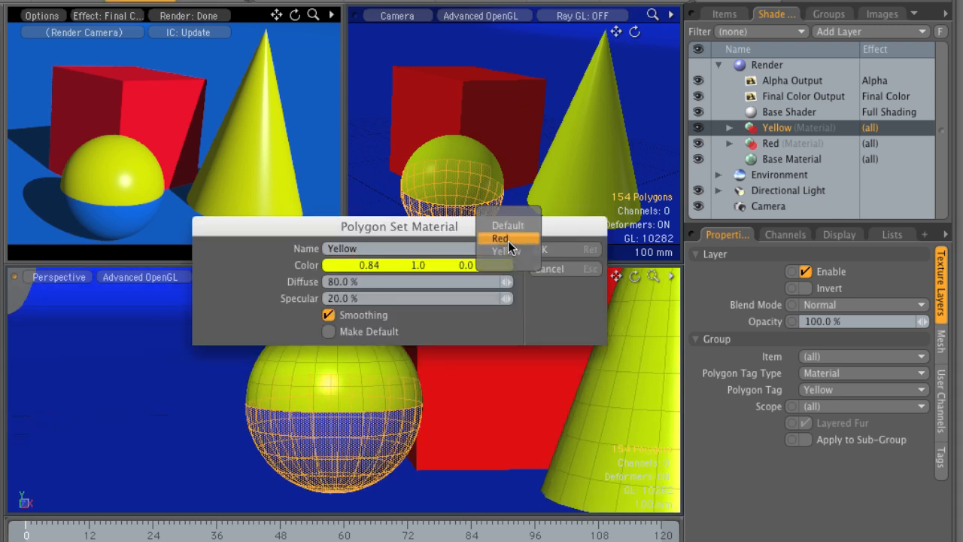
pyautogui.click(508, 240)
pyautogui.click(557, 248)
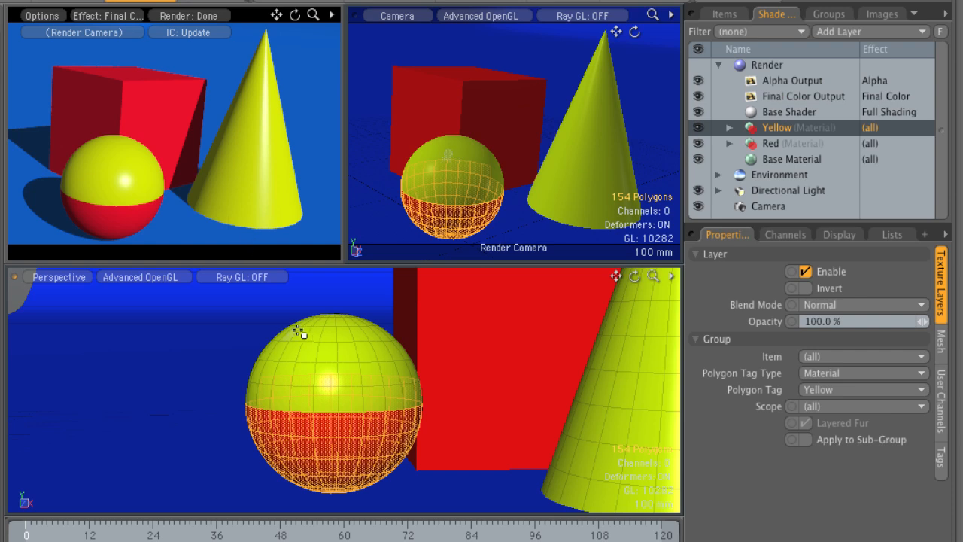
# Select the two polygon rows directly above and below the sphere's equator and extend them to full loops around the sphere.
pyautogui.keyDown('alt'); pyautogui.moveTo(338, 356); pyautogui.dragTo(443, 361); pyautogui.keyUp('alt')
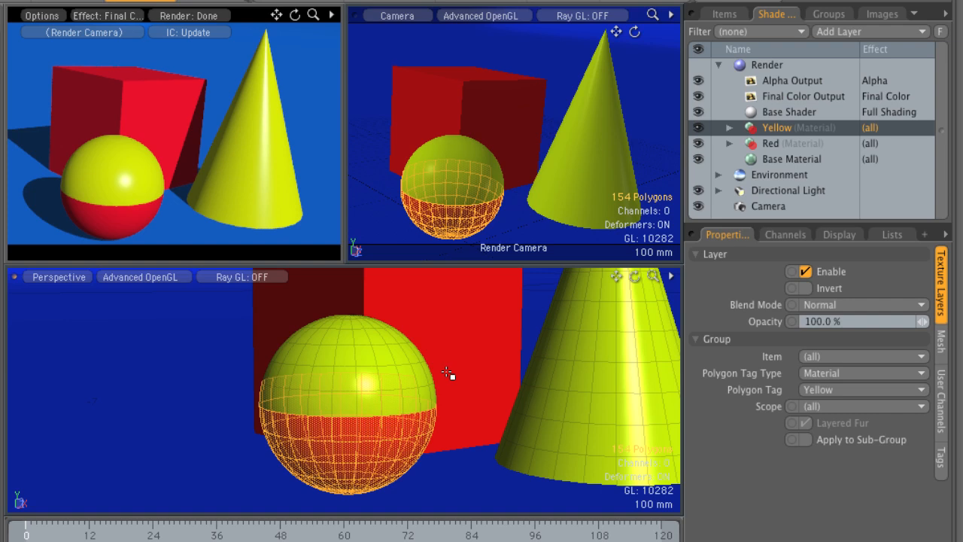
pyautogui.click(328, 382)
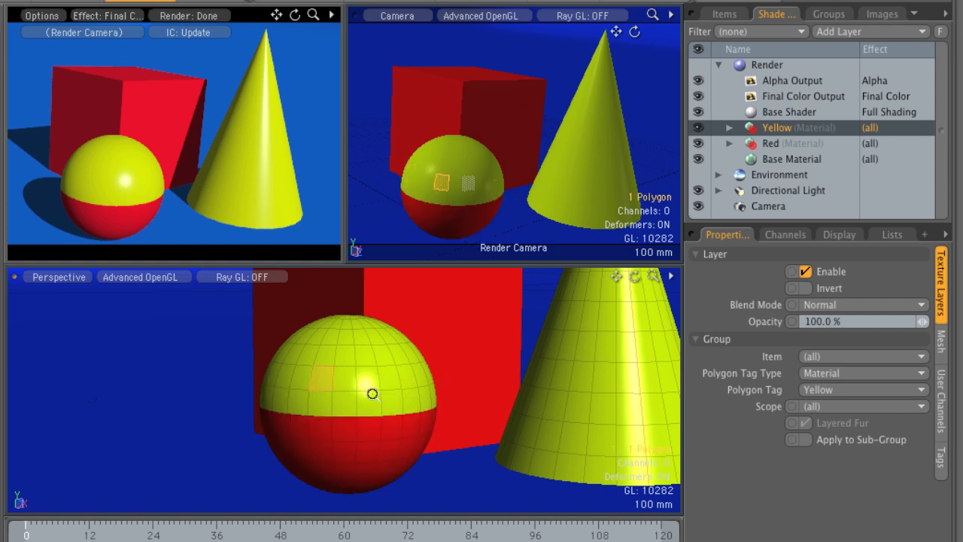
pyautogui.scroll(3, 371, 393)
pyautogui.keyDown('alt'); pyautogui.moveTo(372, 394); pyautogui.dragTo(379, 370); pyautogui.keyUp('alt')
pyautogui.moveTo(263, 383)
pyautogui.mouseDown()
pyautogui.moveTo(276, 394)
pyautogui.moveTo(447, 393)
pyautogui.moveTo(308, 426)
pyautogui.moveTo(278, 423)
pyautogui.moveTo(451, 421)
pyautogui.mouseUp()
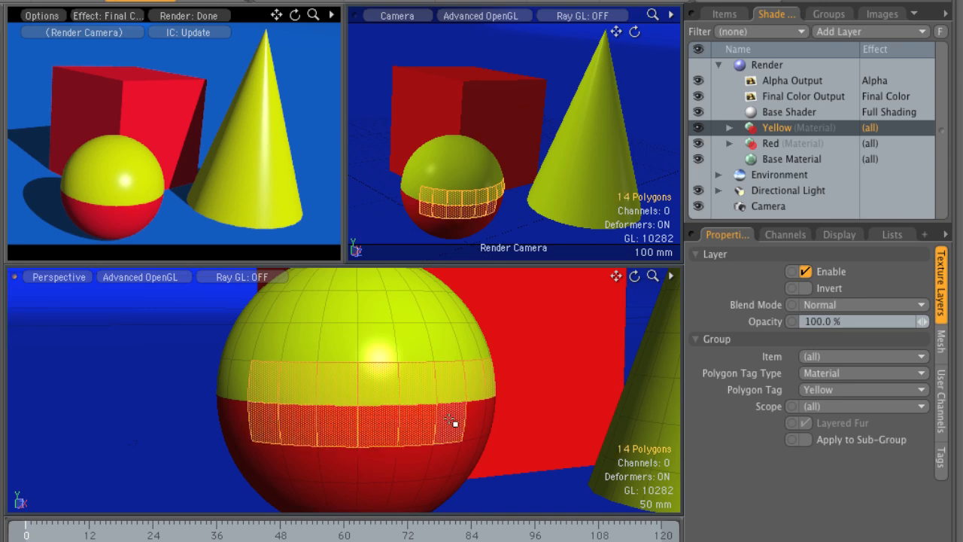
pyautogui.press('l')
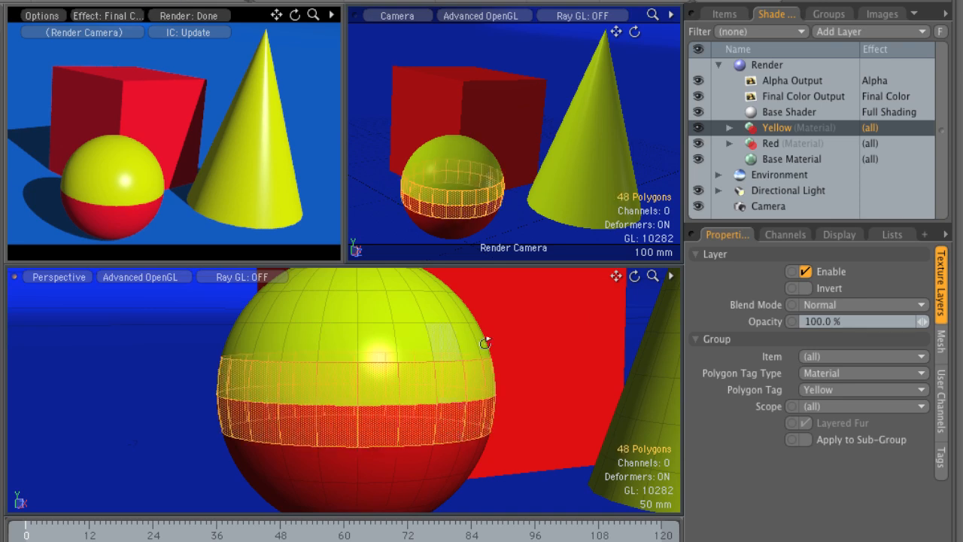
# Assign a new material named Green with a pure green color (0.0, 1.0, 0.0) to the selected equator band.
pyautogui.scroll(-3, 483, 342)
pyautogui.keyDown('alt'); pyautogui.moveTo(464, 343); pyautogui.dragTo(421, 391); pyautogui.keyUp('alt')
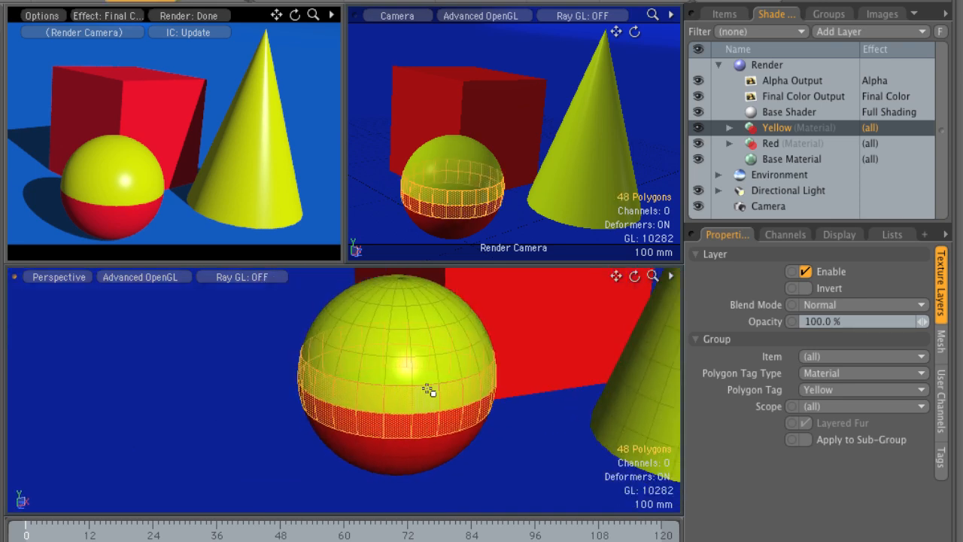
pyautogui.write('mGr')
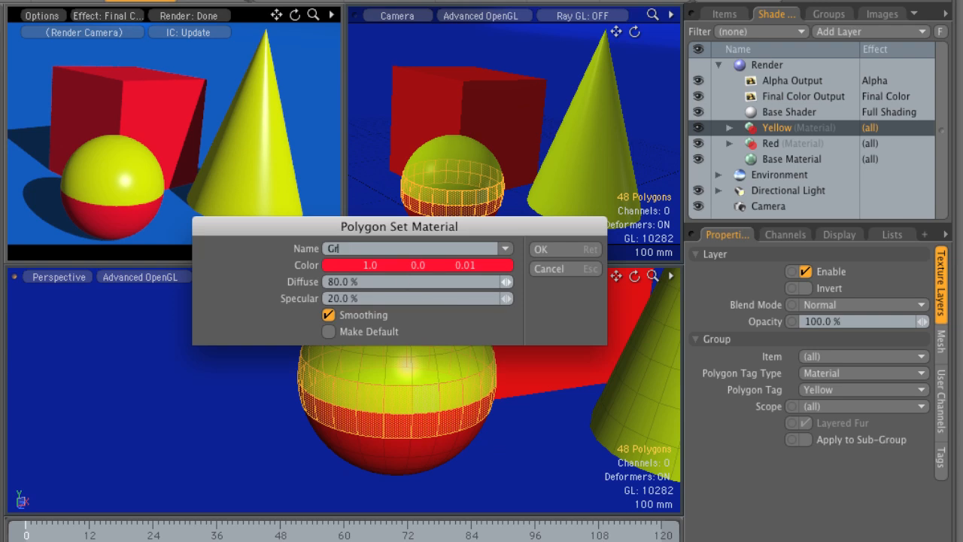
pyautogui.write('een')
pyautogui.click(426, 264)
pyautogui.moveTo(531, 232); pyautogui.dragTo(478, 182)
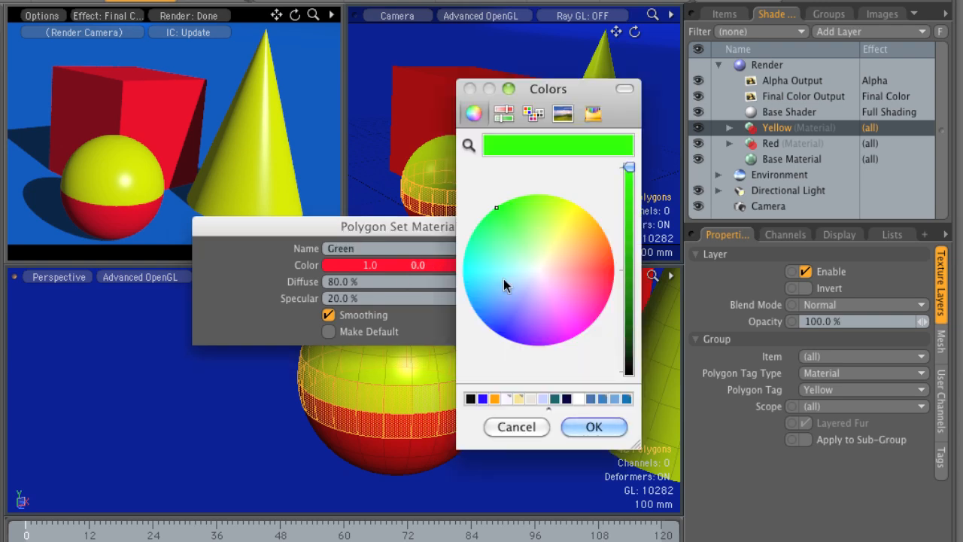
pyautogui.click(583, 426)
pyautogui.click(551, 250)
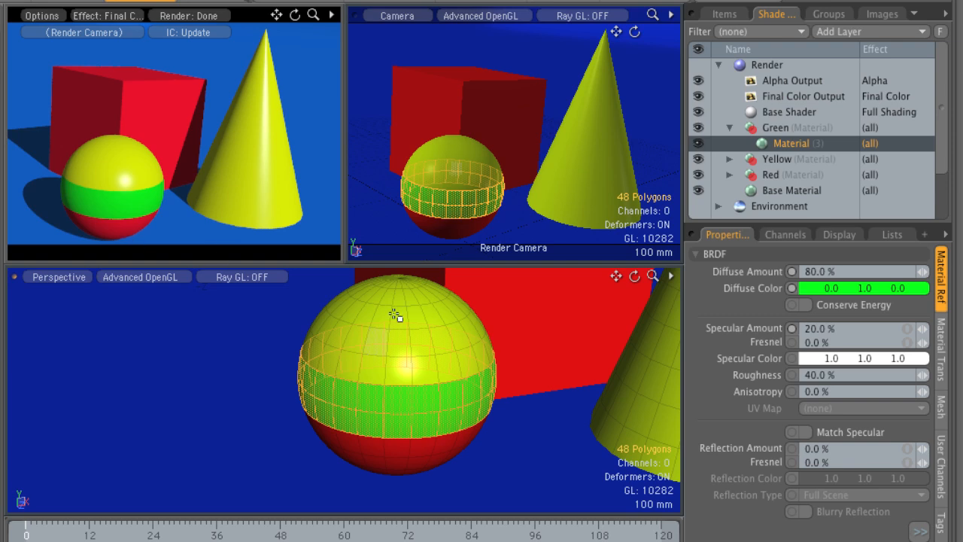
# Collapse the Green material group and inspect the Base Material, Red and Yellow entries in the shader tree.
pyautogui.click(728, 127)
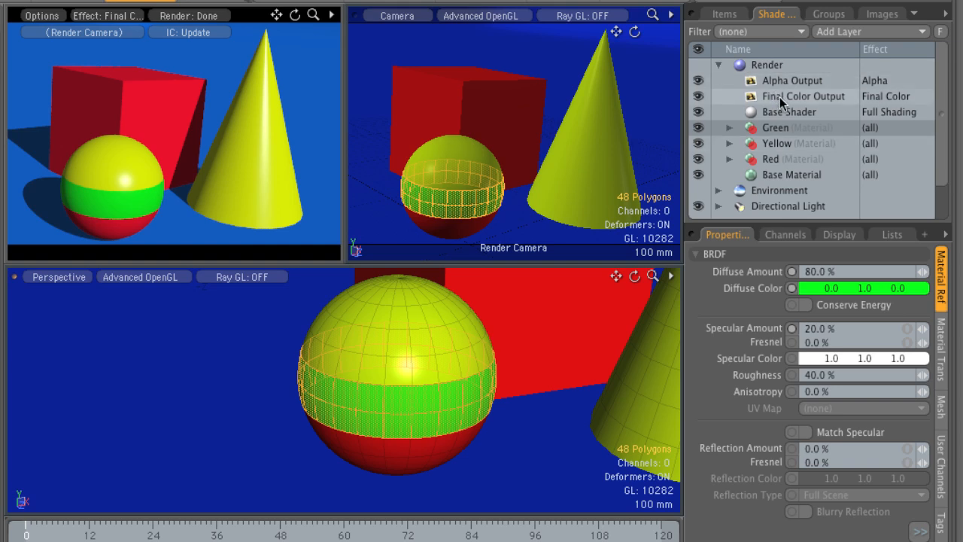
pyautogui.click(779, 176)
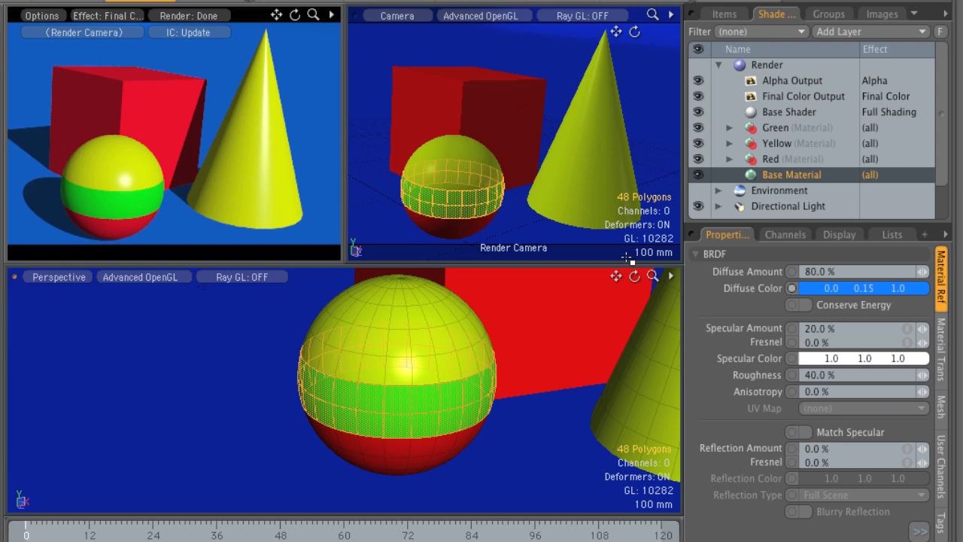
pyautogui.click(769, 161)
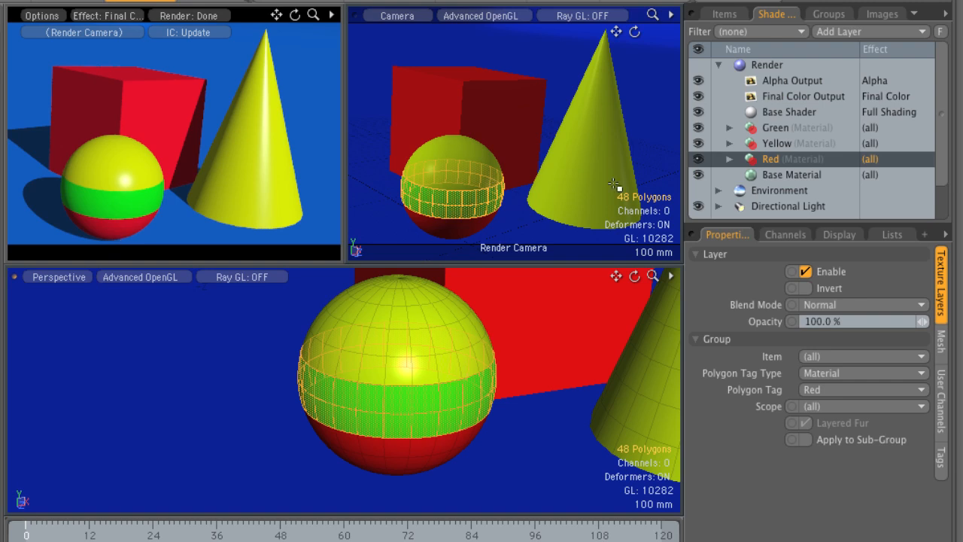
pyautogui.click(778, 146)
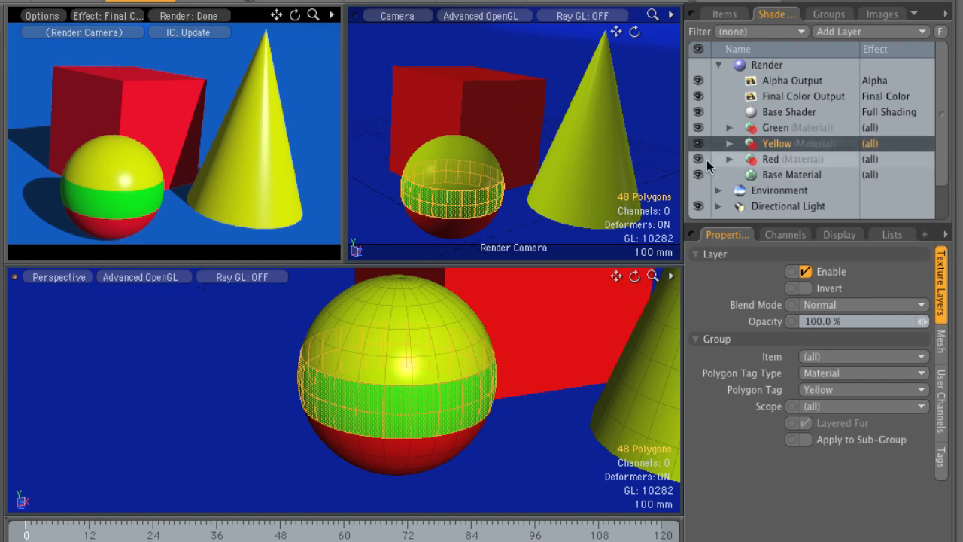